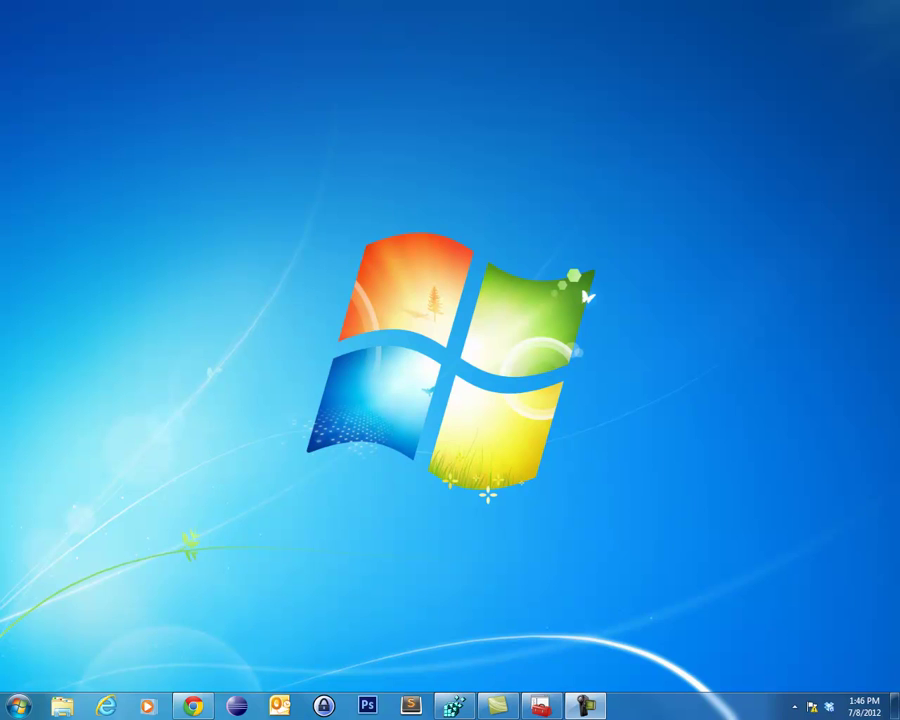
# Try launching Notepad from the Start menu and dismiss the Restrictions error that blocks it.
pyautogui.click(30, 546)
pyautogui.click(20, 708)
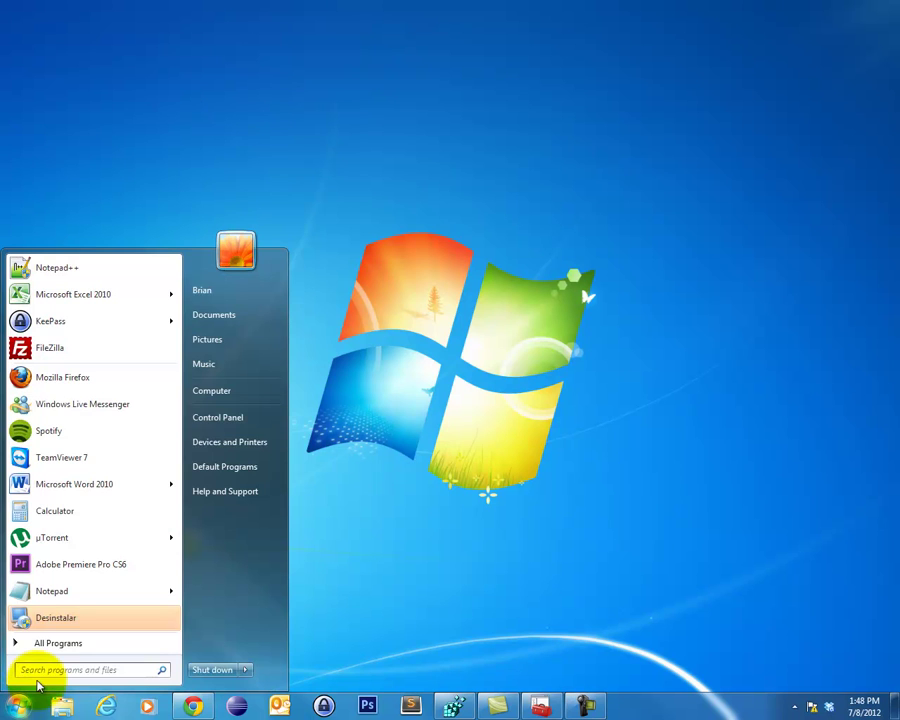
pyautogui.click(57, 592)
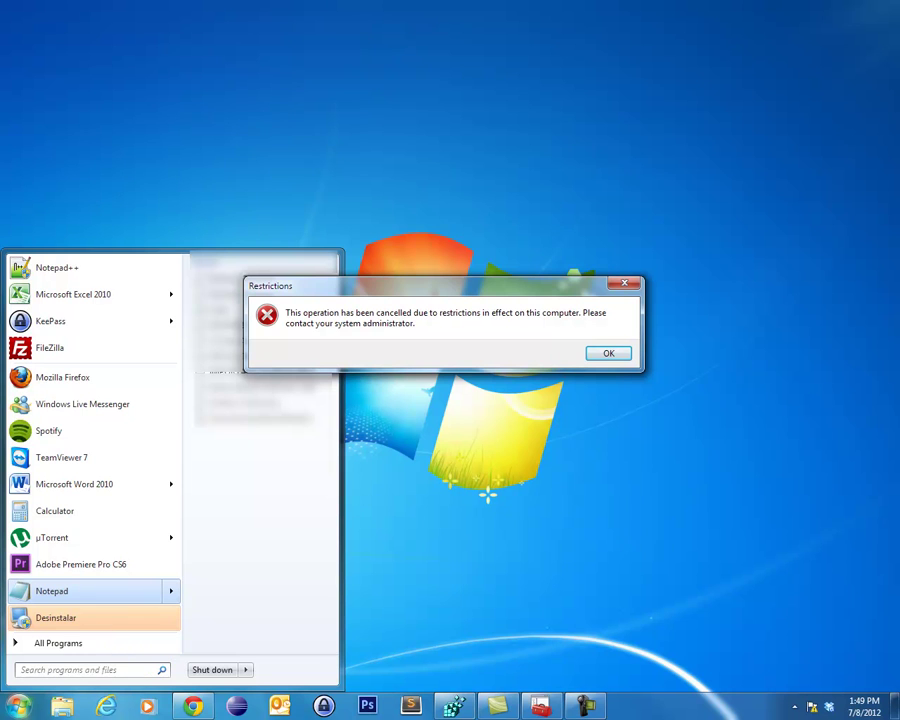
pyautogui.click(608, 353)
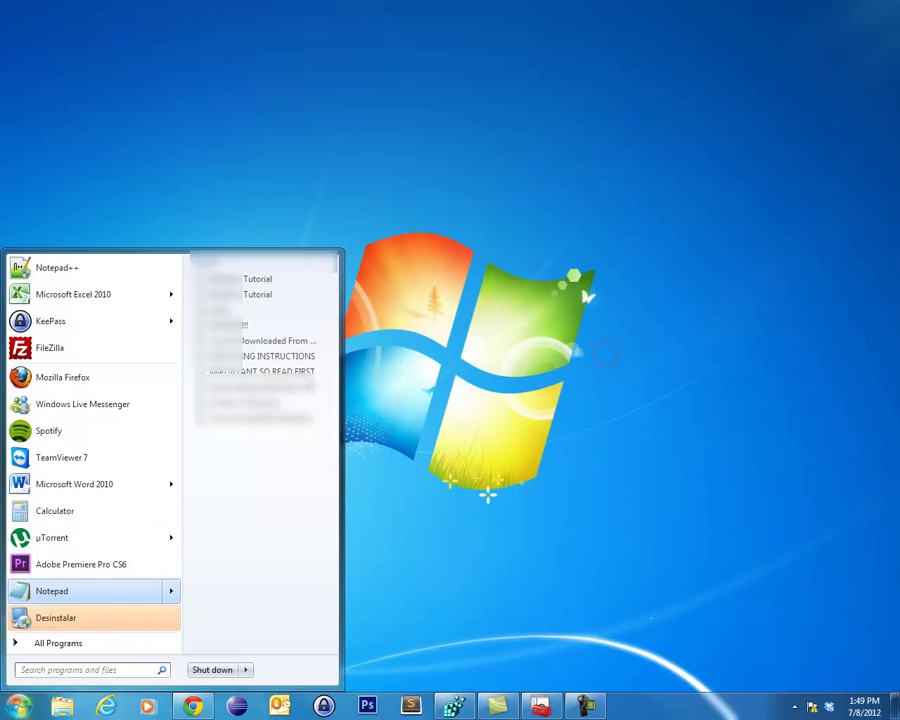
# Search the Start menu for regedit and launch Registry Editor.
pyautogui.press('Escape')
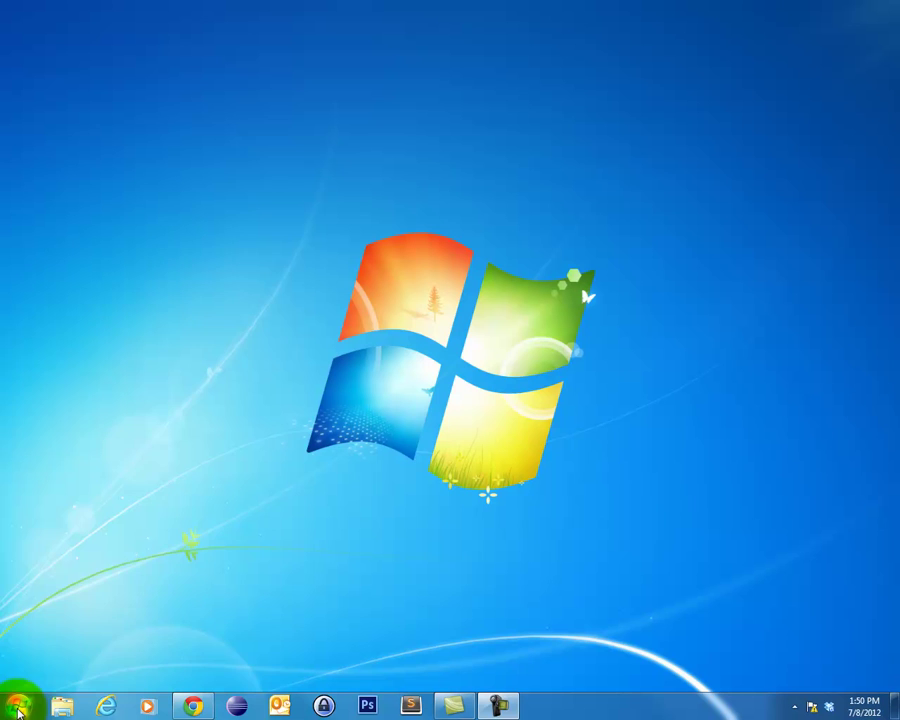
pyautogui.click(18, 710)
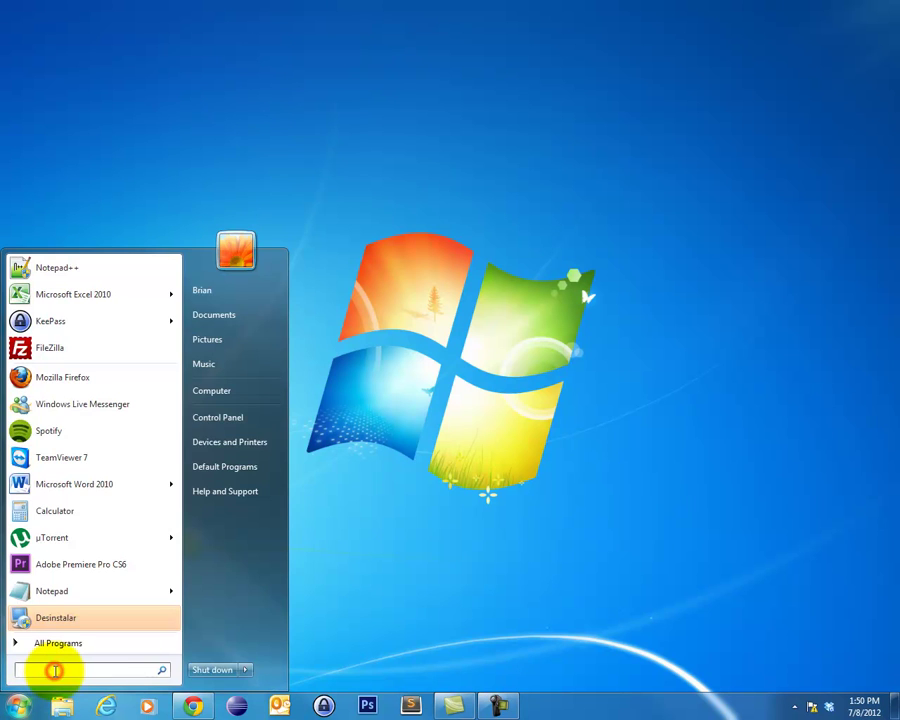
pyautogui.write('regedit')
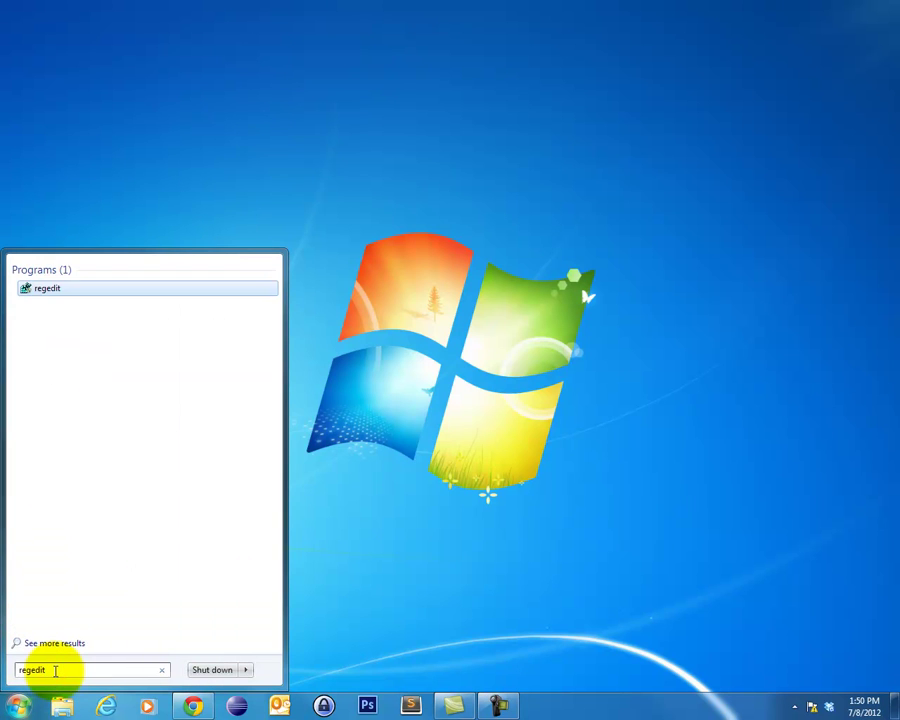
pyautogui.click(46, 290)
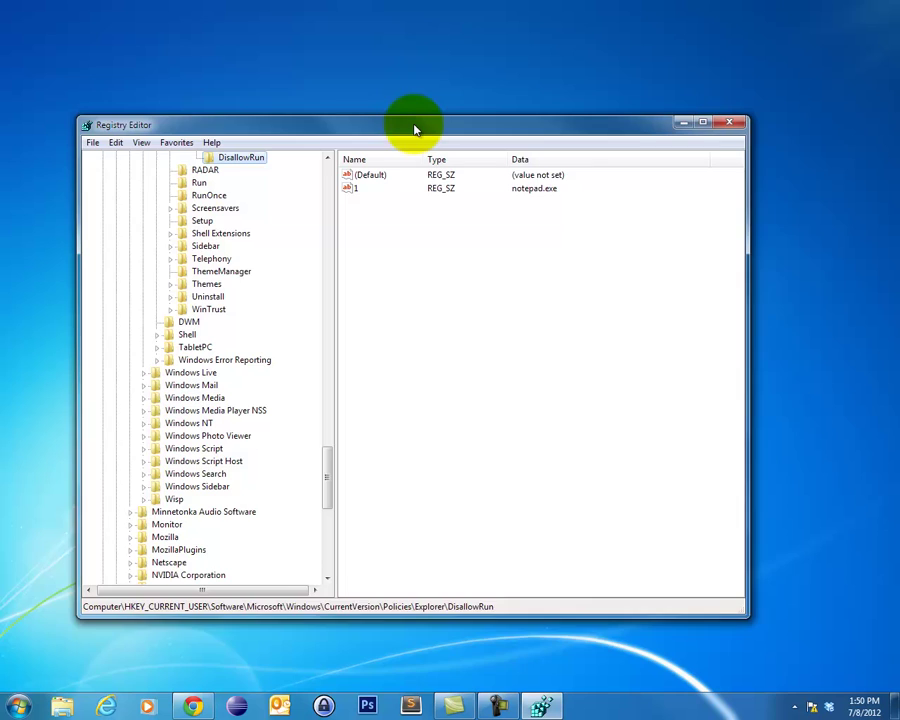
# Maximize Registry Editor and expand HKEY_CURRENT_USER down to Software\Microsoft.
pyautogui.doubleClick(436, 123)
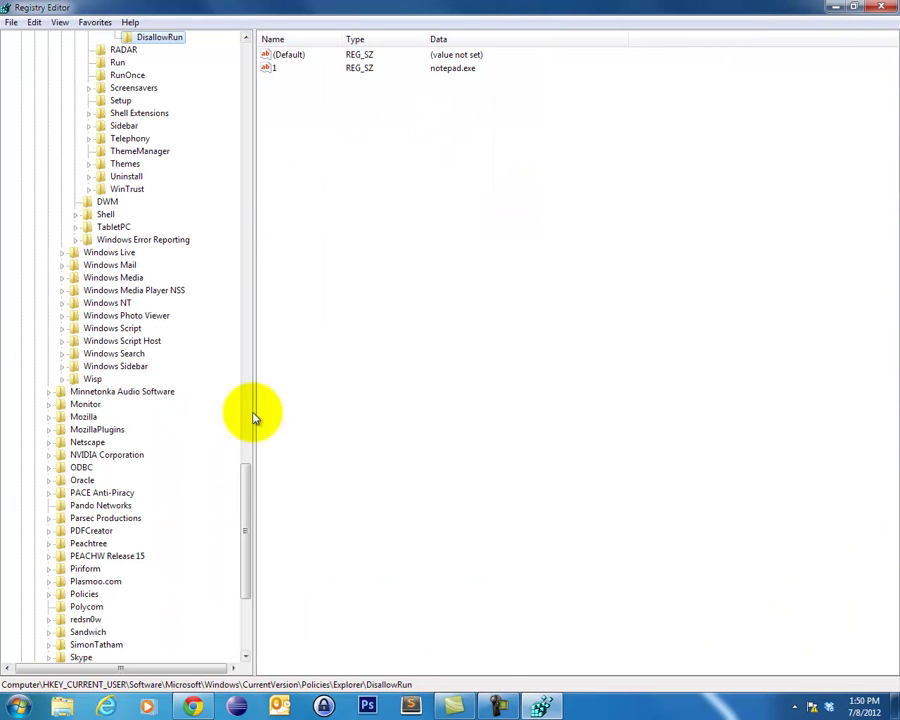
pyautogui.moveTo(245, 500); pyautogui.dragTo(231, 66)
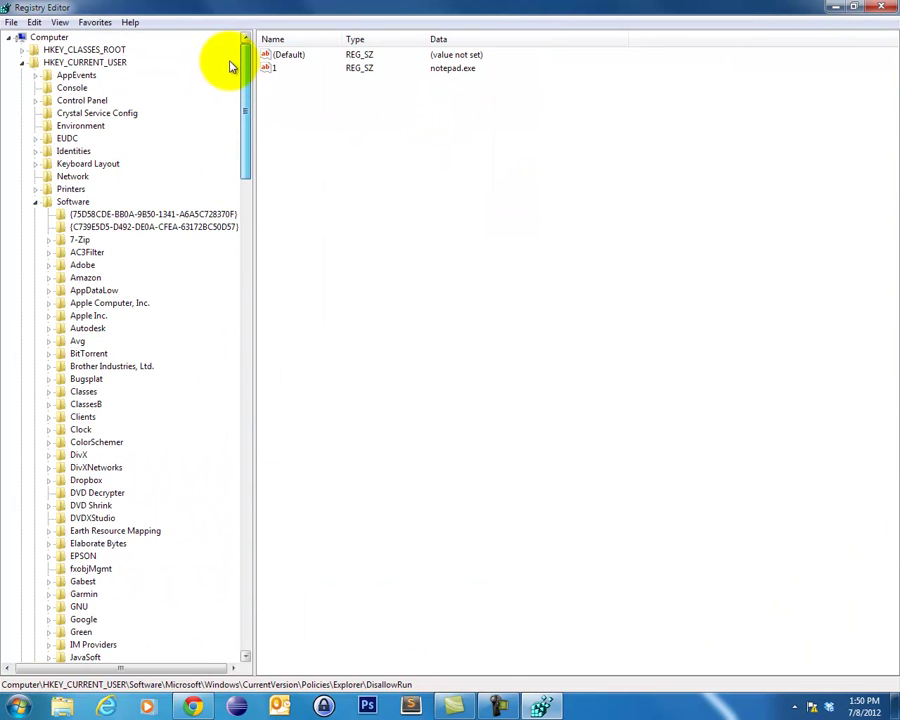
pyautogui.click(22, 64)
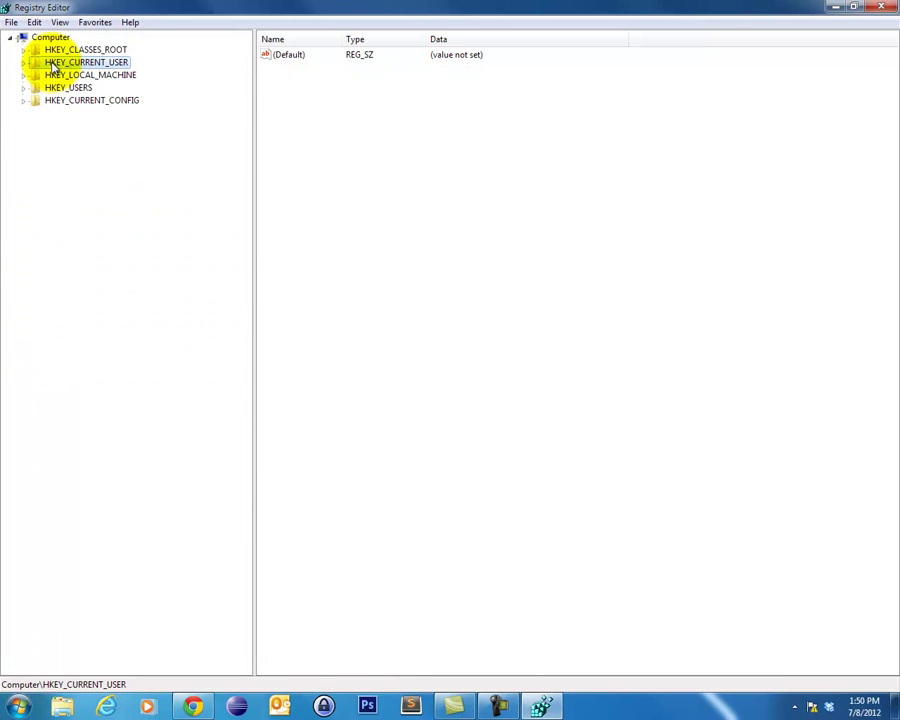
pyautogui.click(23, 63)
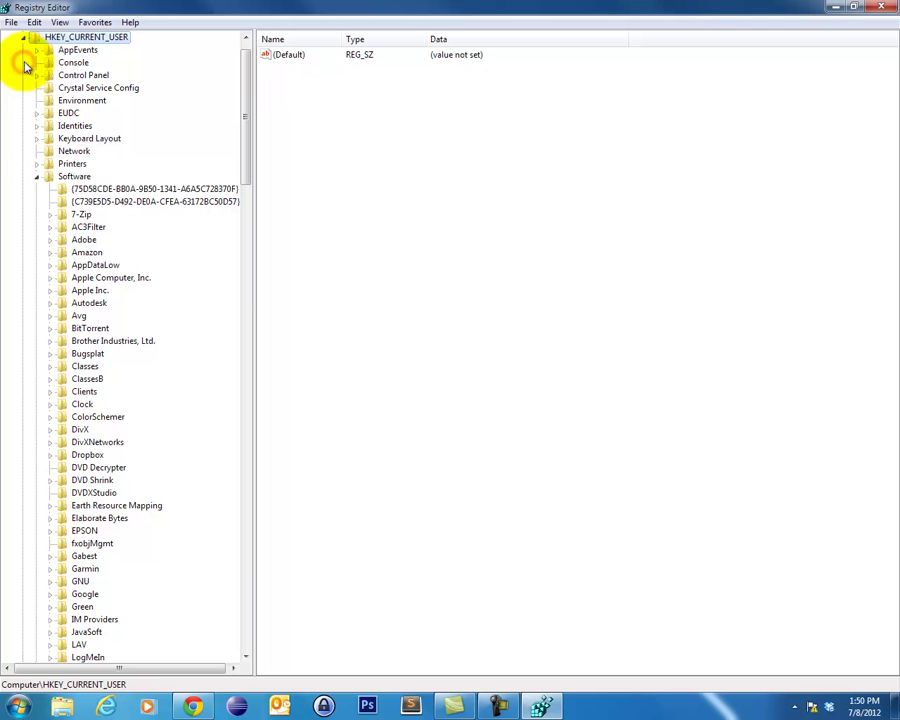
pyautogui.click(74, 176)
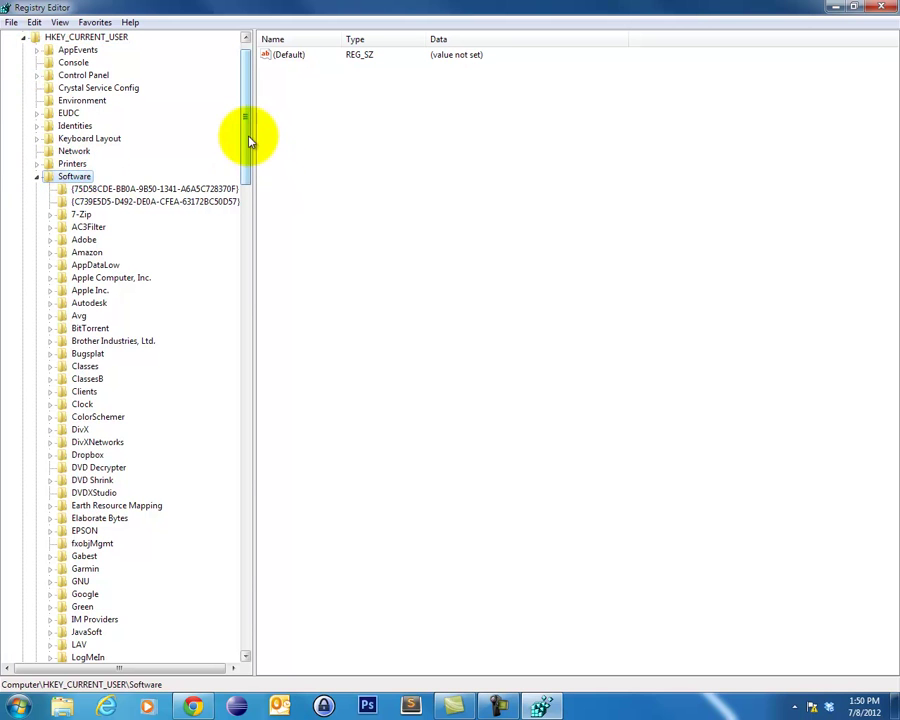
pyautogui.moveTo(248, 133); pyautogui.dragTo(245, 245)
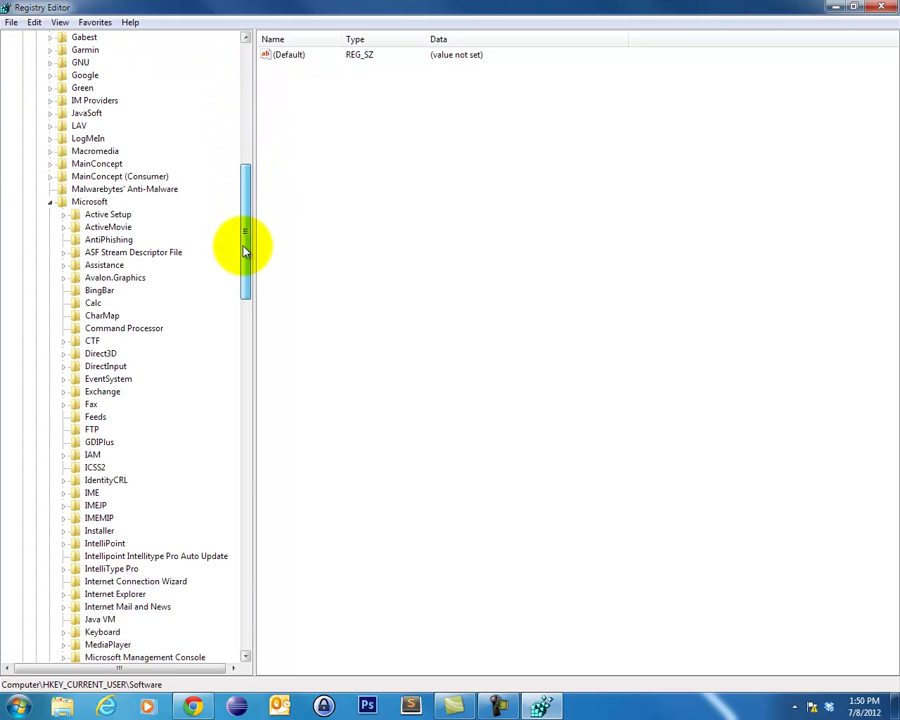
pyautogui.click(90, 202)
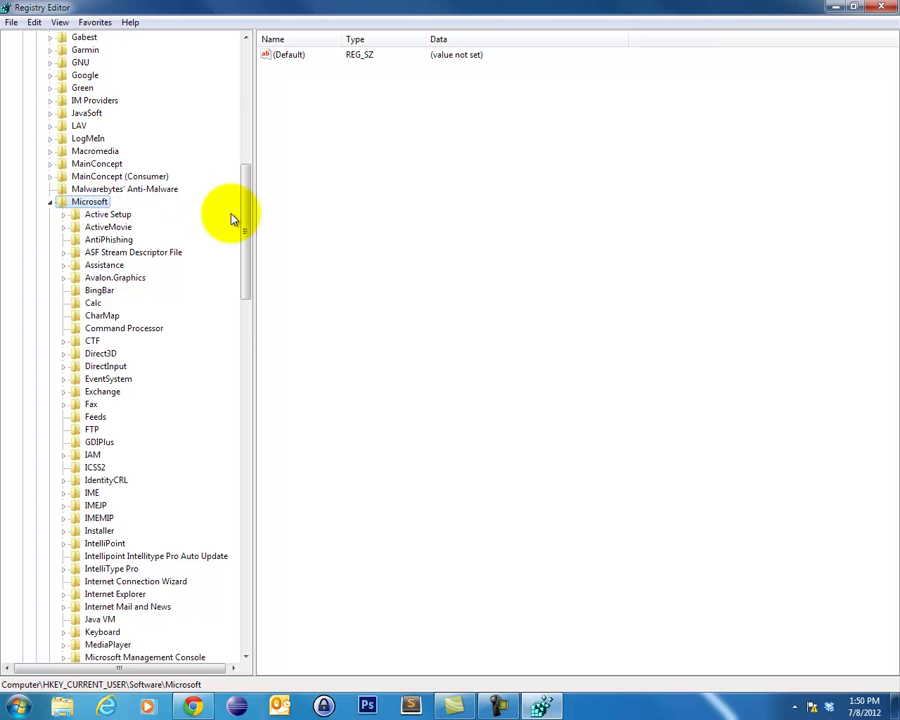
# Go through Windows\CurrentVersion\Policies\Explorer to DisallowRun and select its notepad.exe value.
pyautogui.moveTo(251, 215); pyautogui.dragTo(237, 381)
pyautogui.click(103, 356)
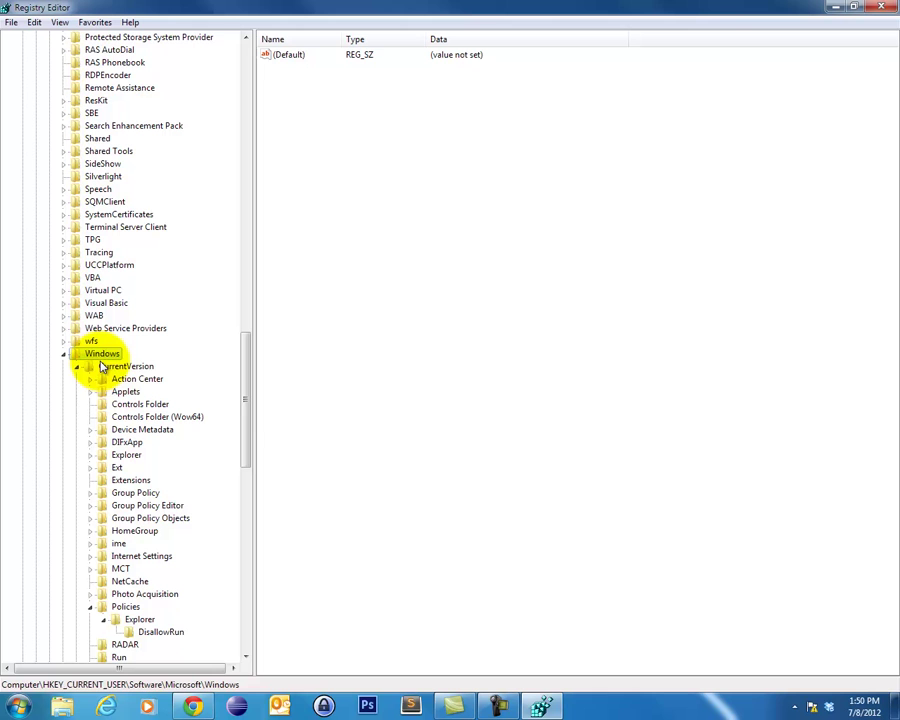
pyautogui.click(126, 367)
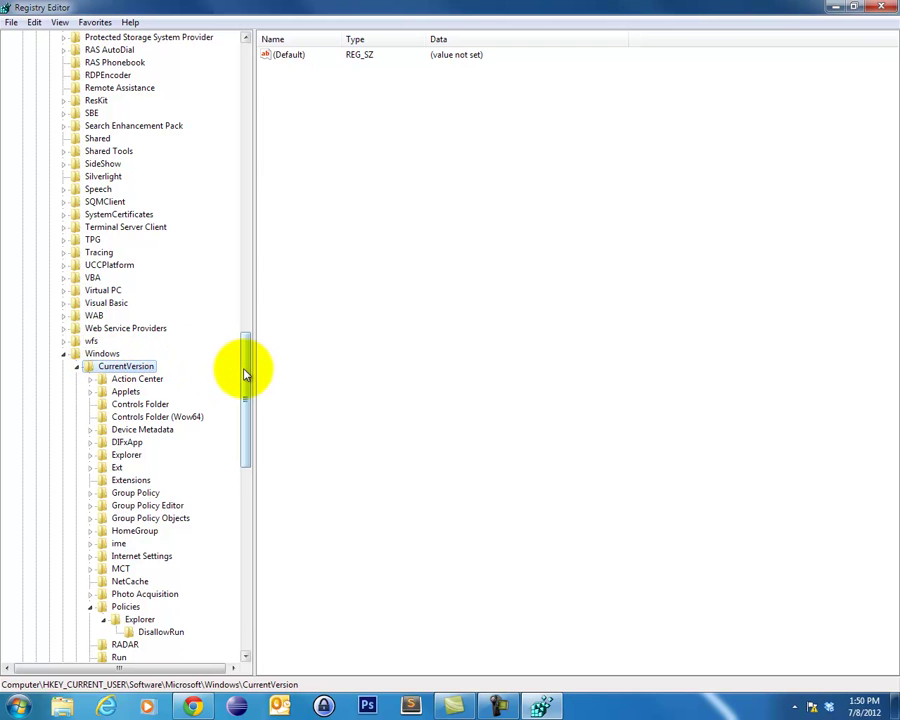
pyautogui.moveTo(244, 372); pyautogui.dragTo(237, 422)
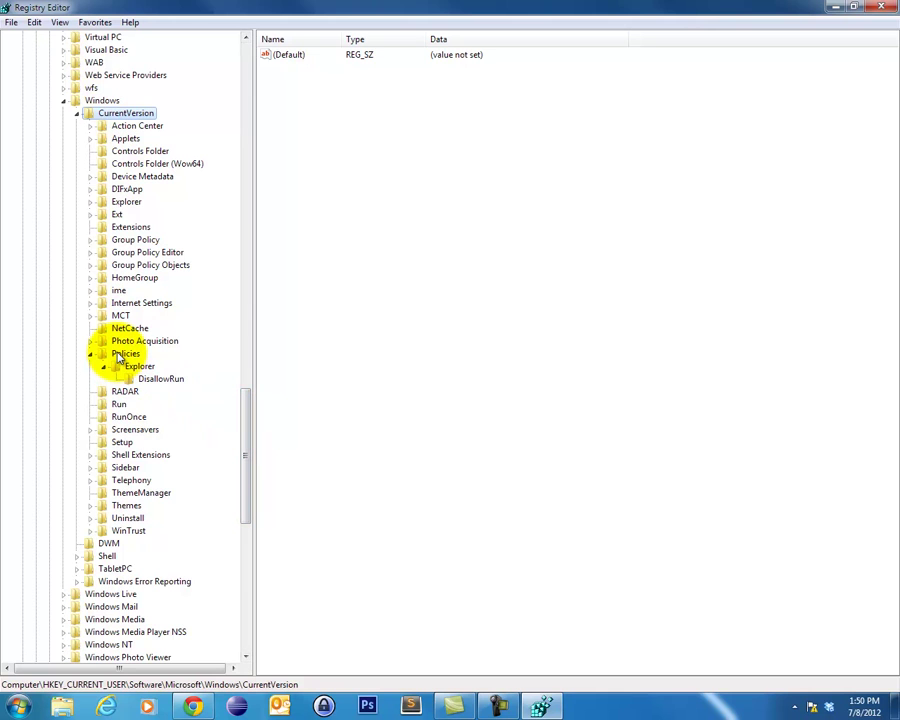
pyautogui.click(125, 355)
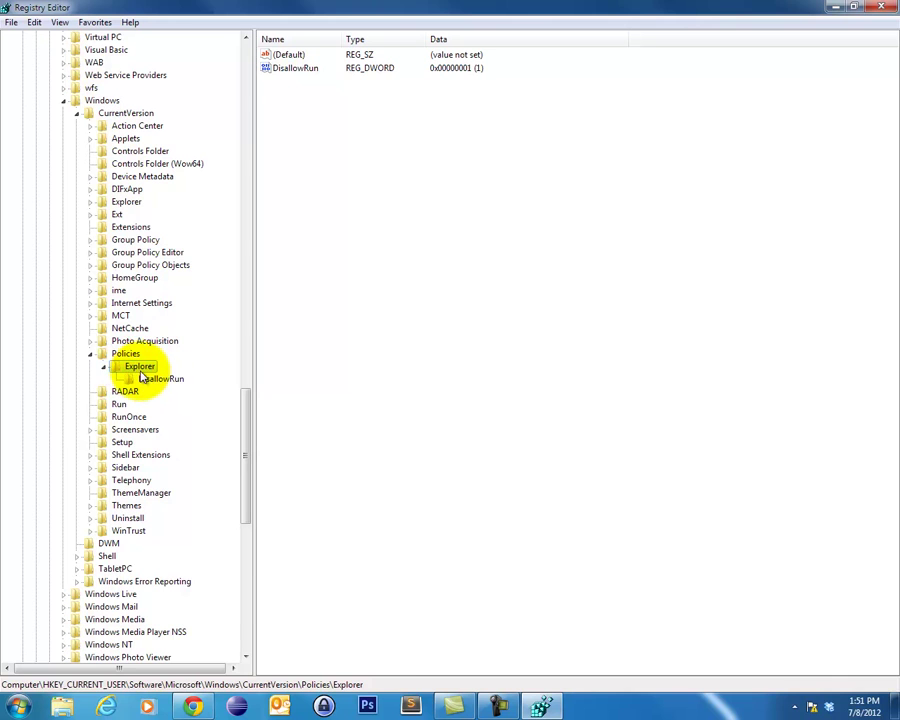
pyautogui.click(152, 380)
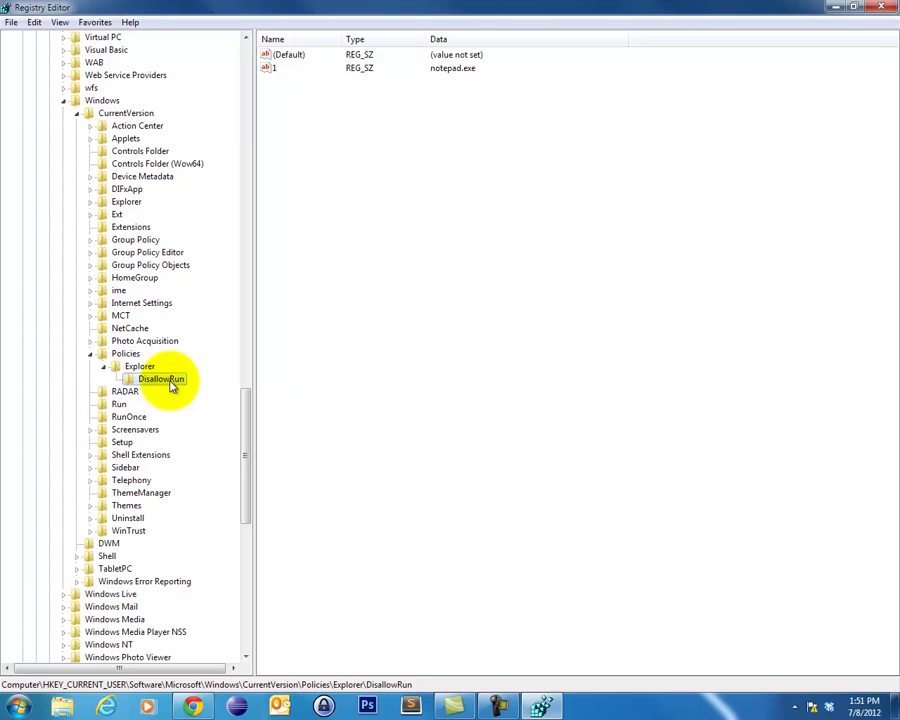
pyautogui.click(445, 68)
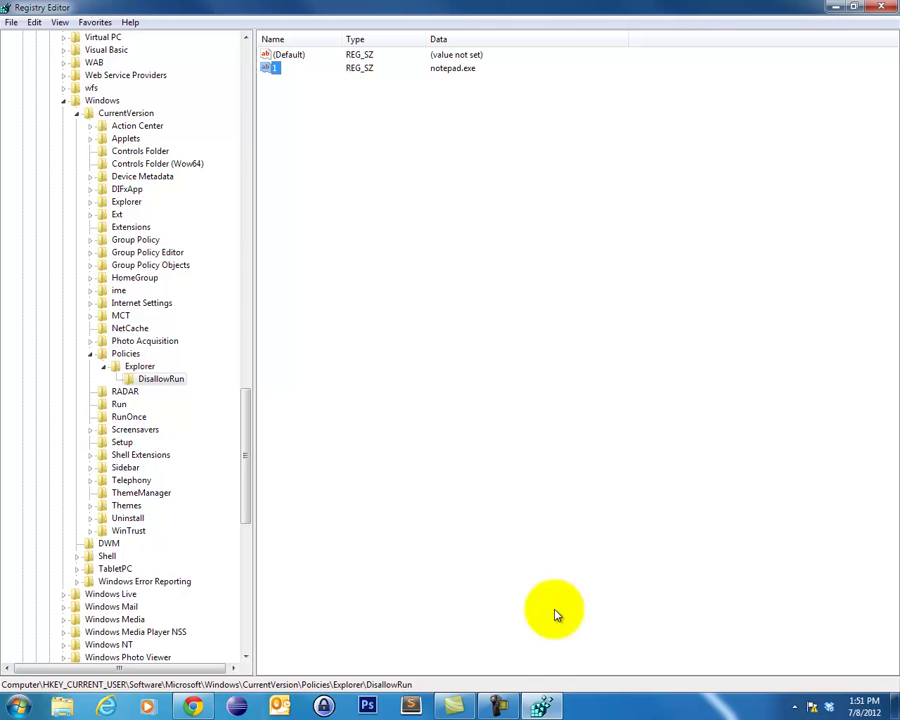
# Delete the DisallowRun registry key and confirm the deletion.
pyautogui.rightClick(161, 383)
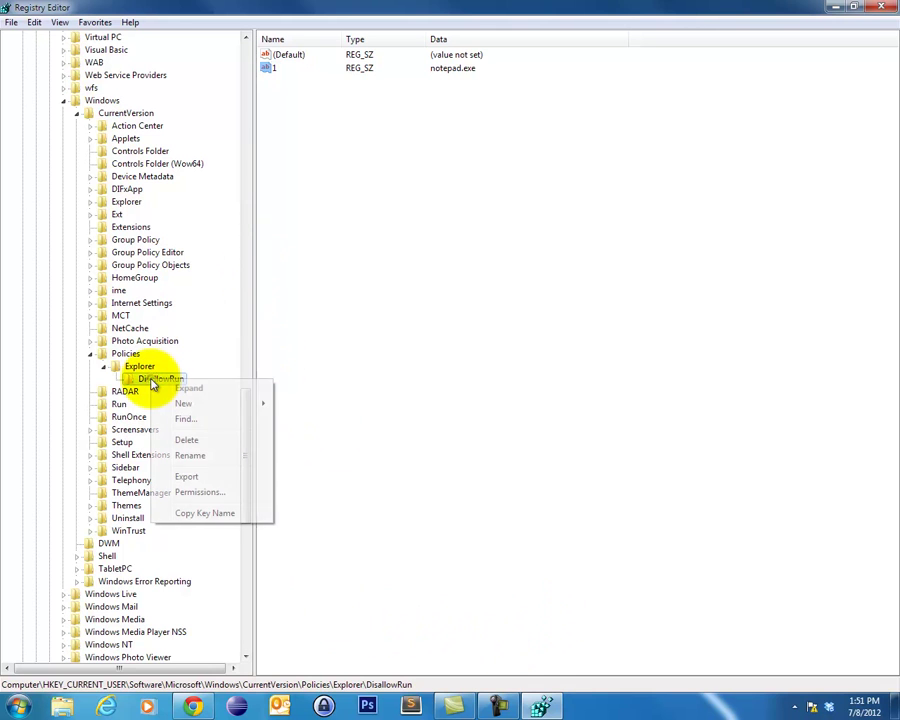
pyautogui.click(193, 446)
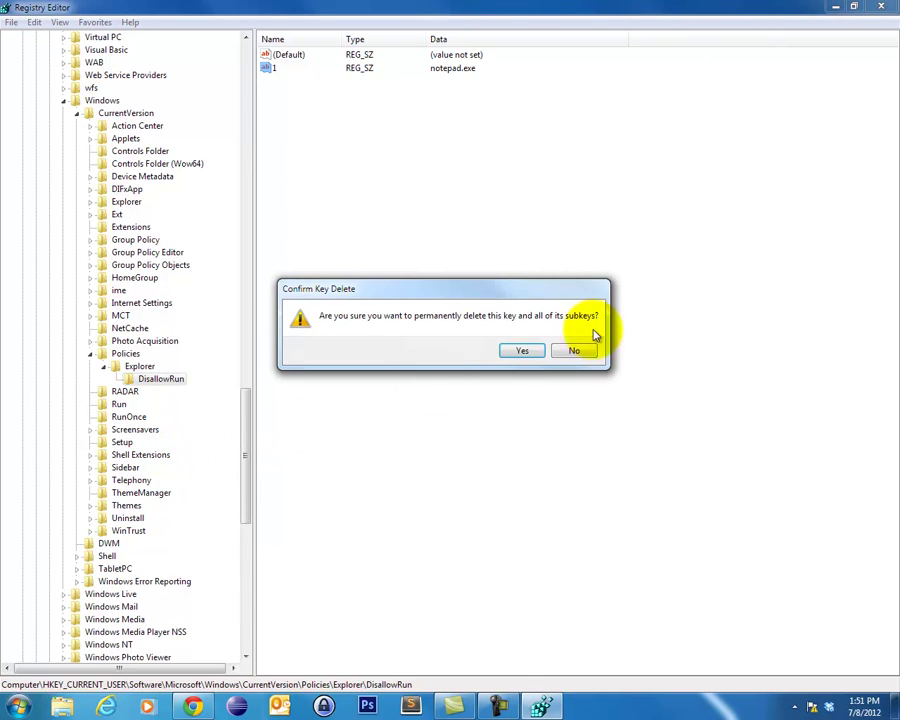
pyautogui.click(524, 353)
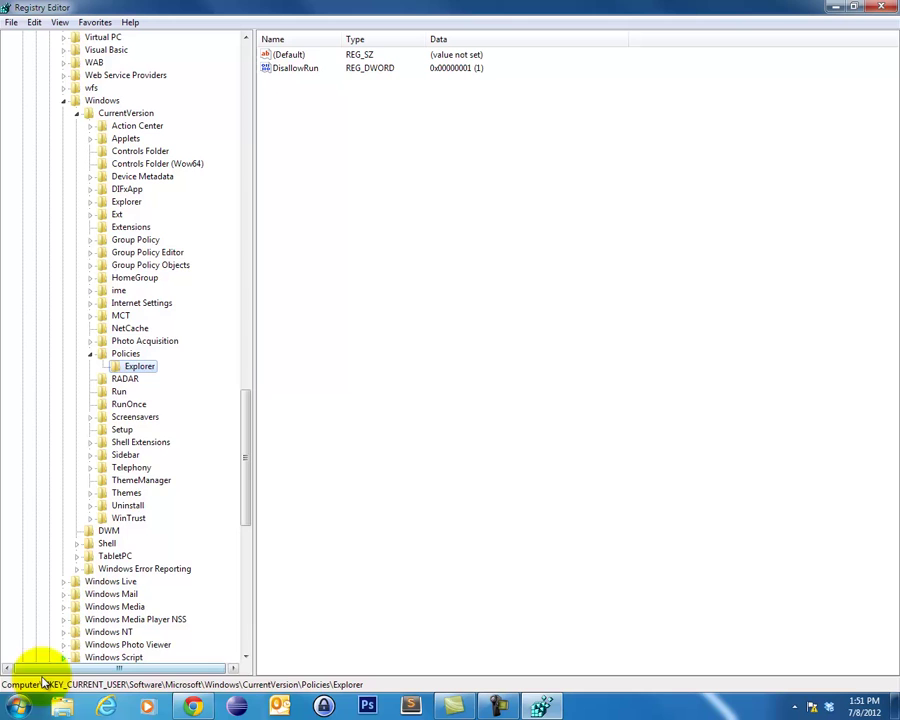
# Verify Notepad now opens from the Start menu, then close Notepad and Registry Editor.
pyautogui.click(17, 710)
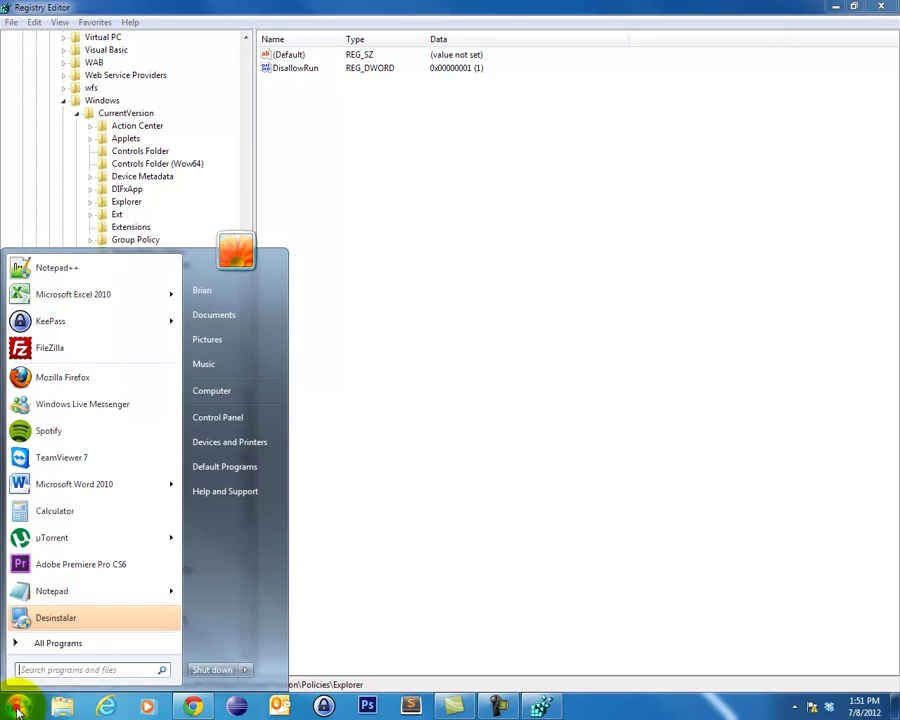
pyautogui.click(51, 591)
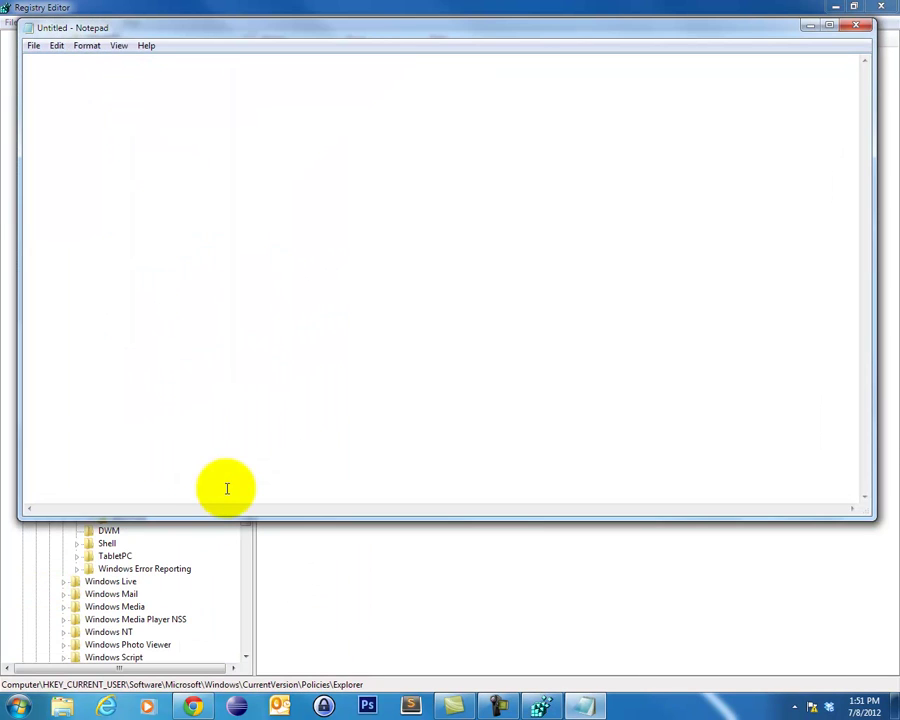
pyautogui.doubleClick(30, 31)
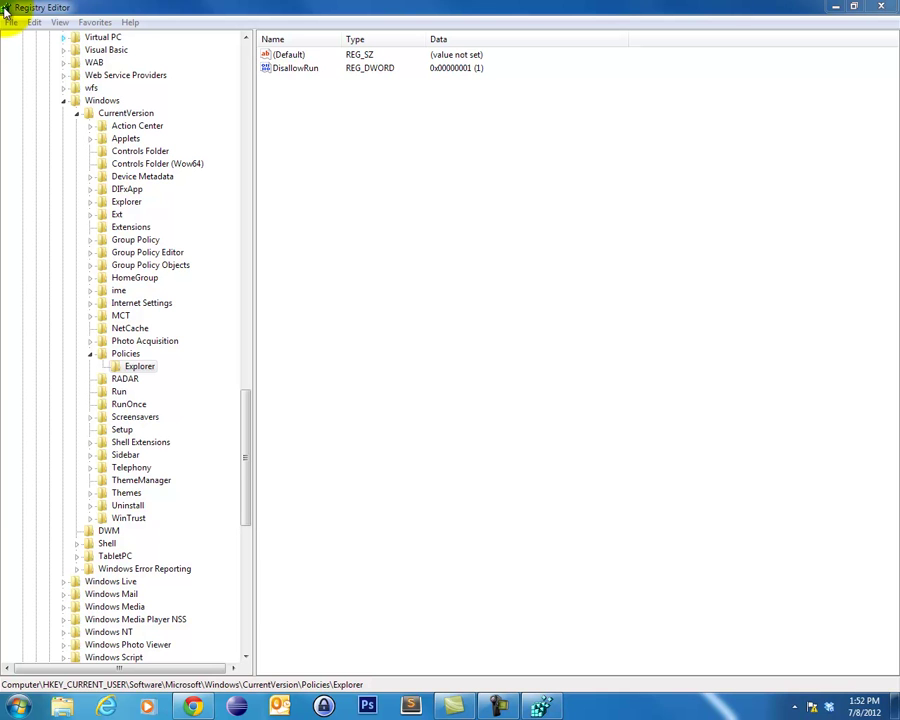
pyautogui.doubleClick(5, 10)
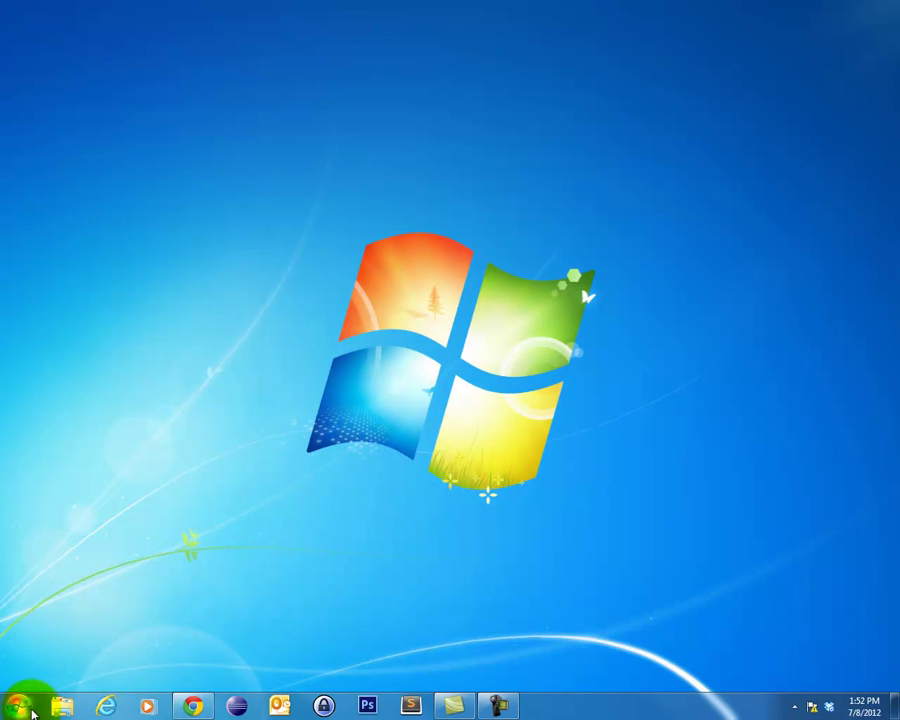
# Search the Start menu for 'group po' and launch Edit group policy.
pyautogui.click(20, 708)
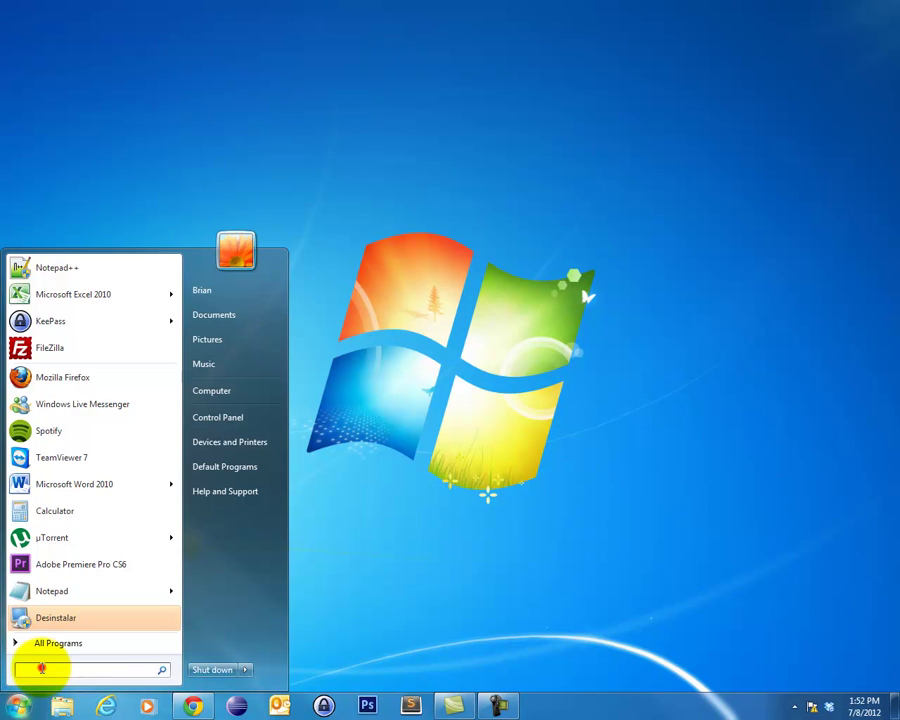
pyautogui.write('group policy')
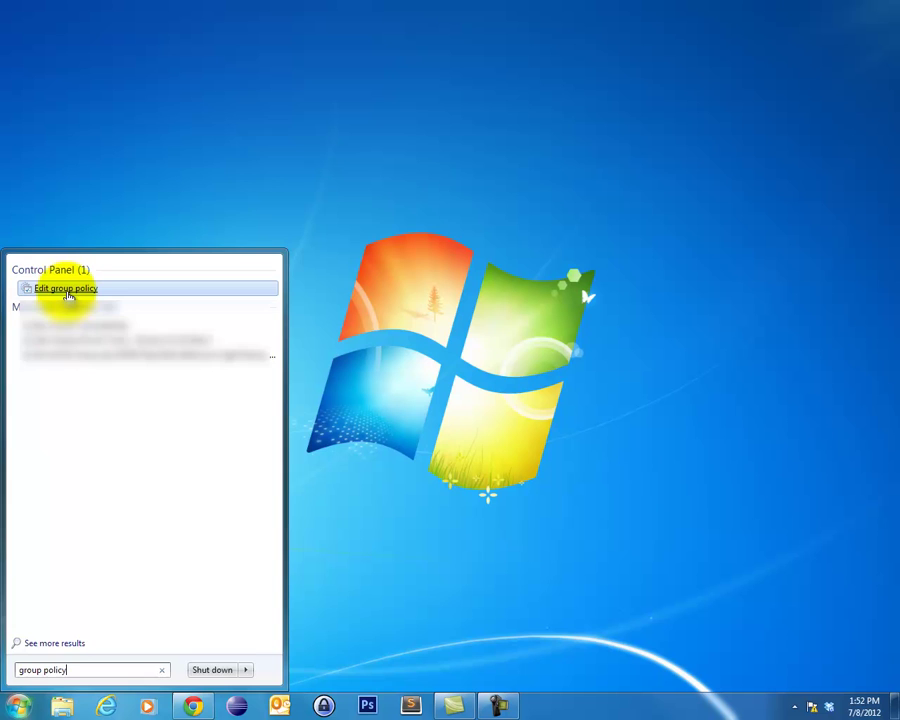
pyautogui.click(68, 289)
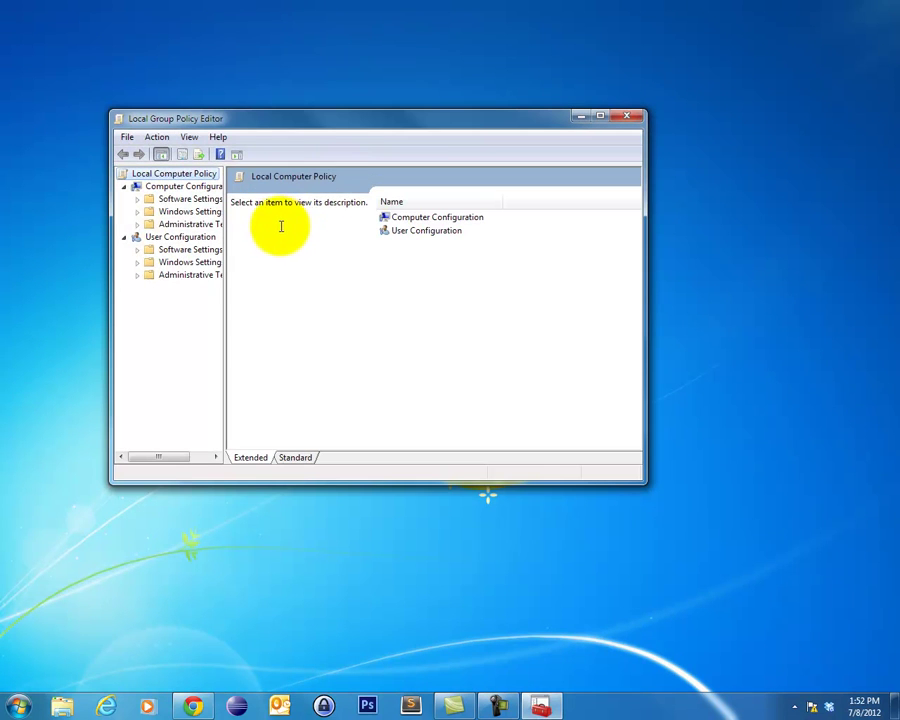
# Maximize the editor, widen the tree pane, and expand User Configuration > Administrative Templates > System.
pyautogui.moveTo(233, 120); pyautogui.dragTo(232, 90)
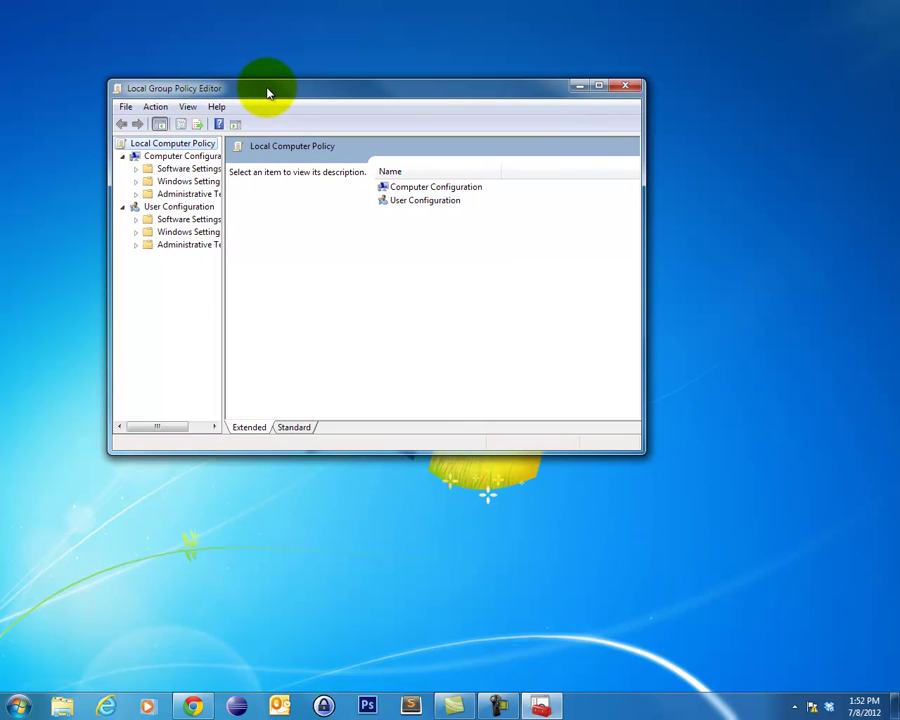
pyautogui.doubleClick(267, 92)
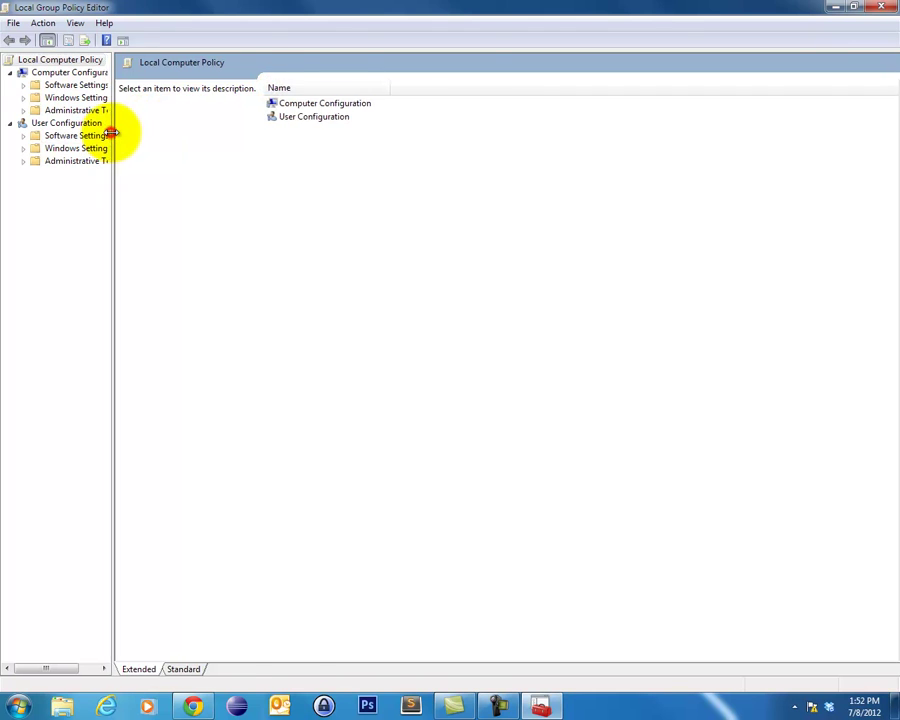
pyautogui.moveTo(112, 133); pyautogui.dragTo(231, 140)
pyautogui.click(66, 122)
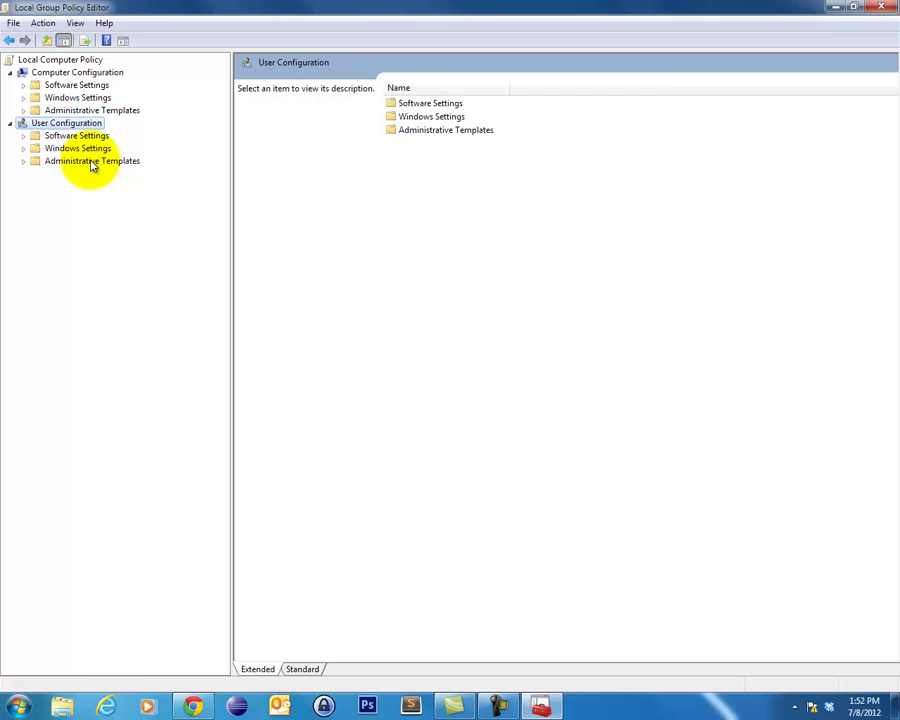
pyautogui.doubleClick(91, 162)
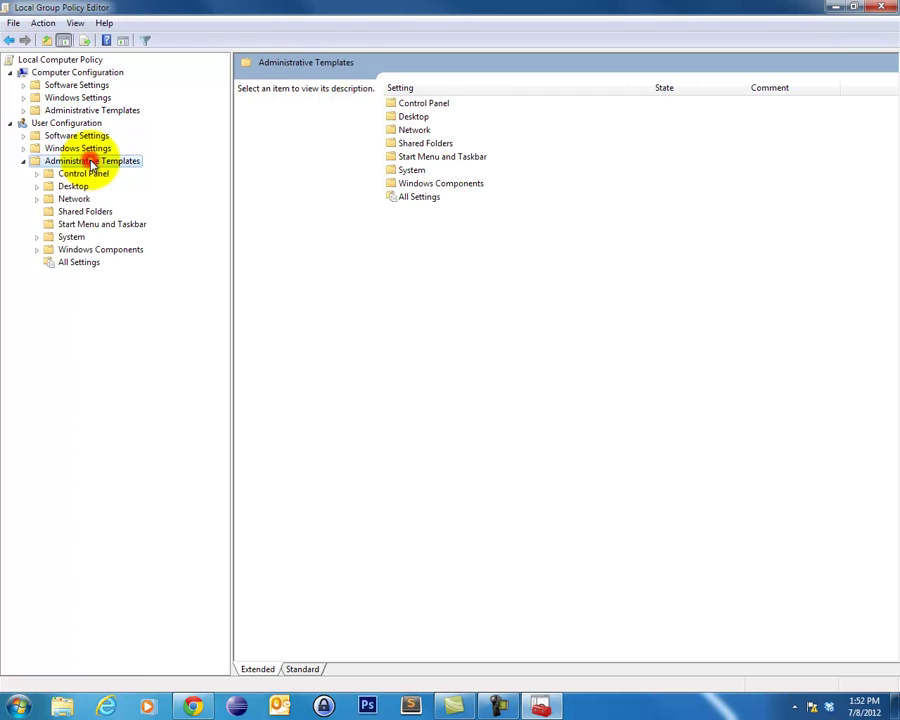
pyautogui.doubleClick(72, 237)
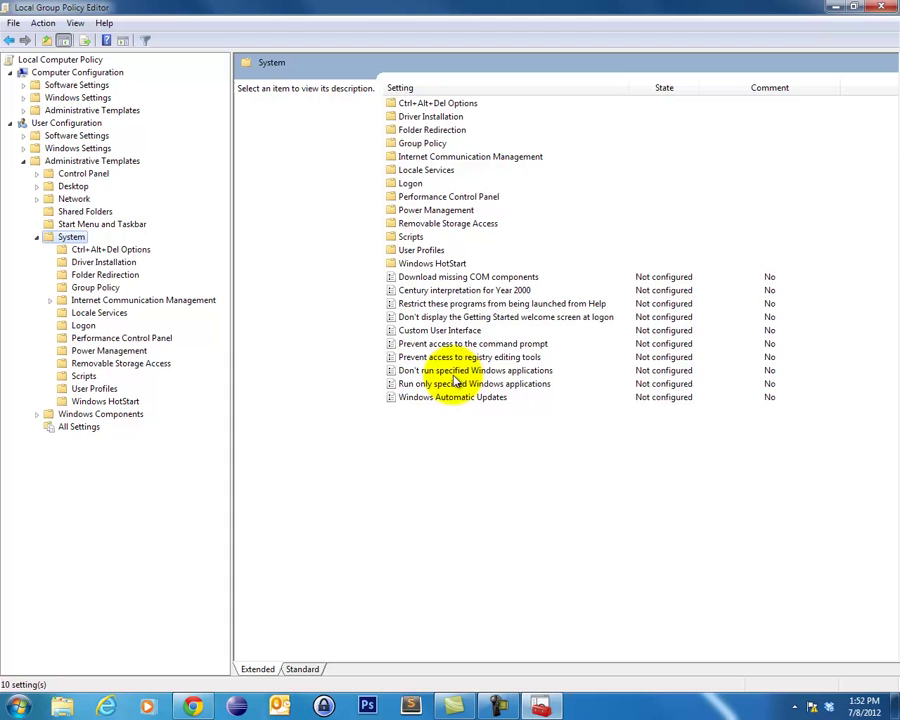
# Enable Don't run specified Windows applications with notepad.exe in its disallowed list.
pyautogui.click(500, 373)
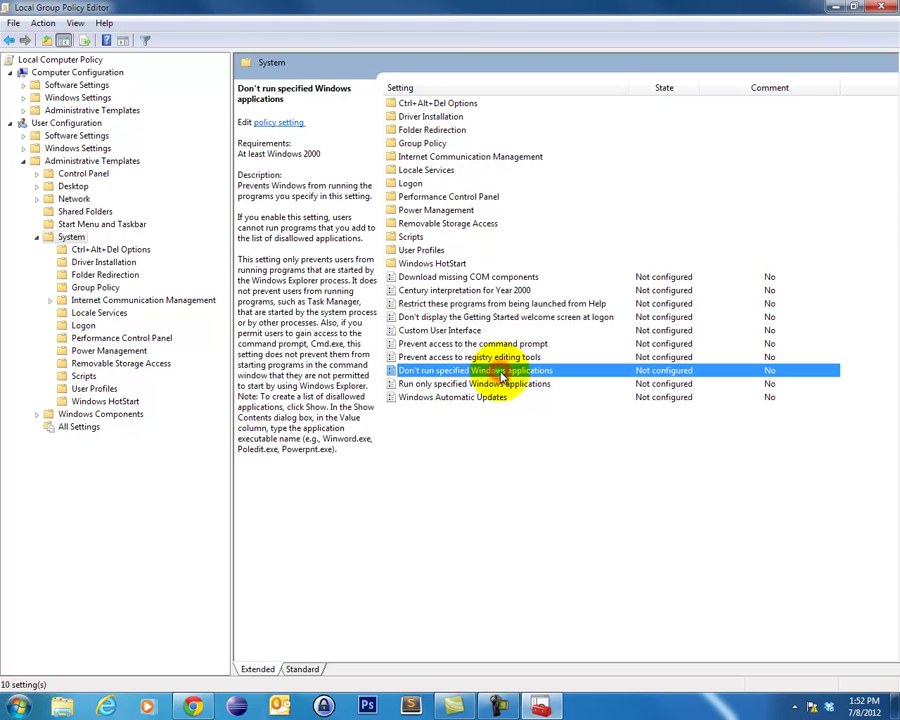
pyautogui.doubleClick(465, 375)
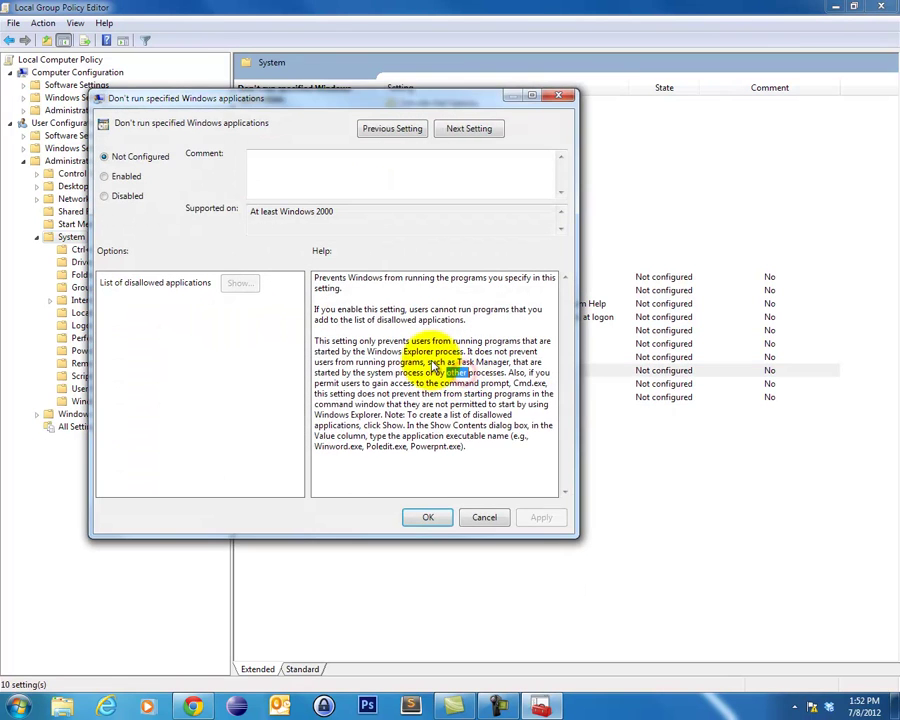
pyautogui.moveTo(252, 101); pyautogui.dragTo(345, 91)
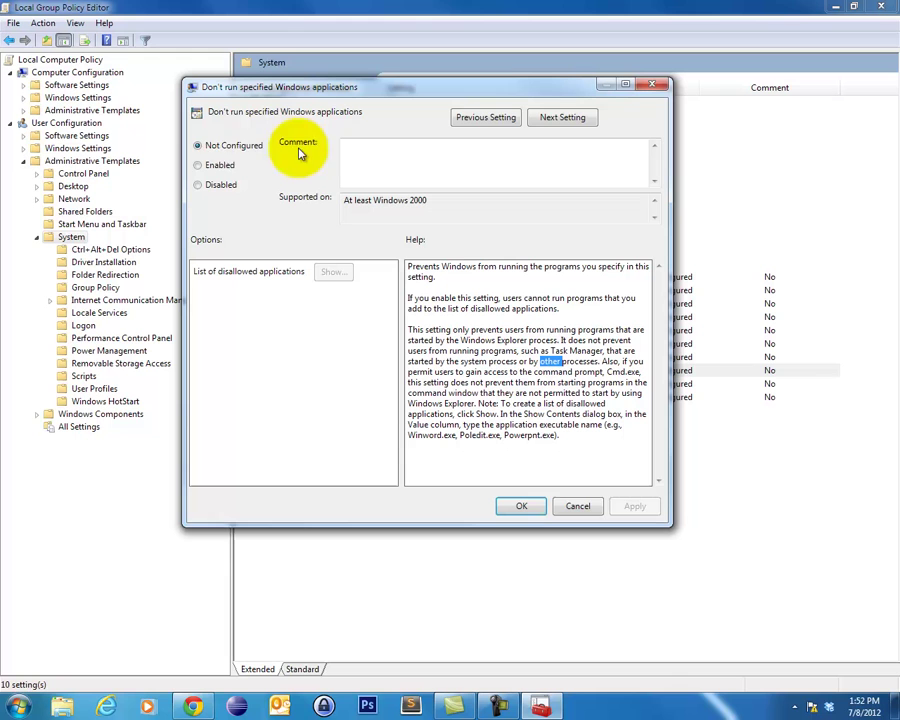
pyautogui.click(219, 168)
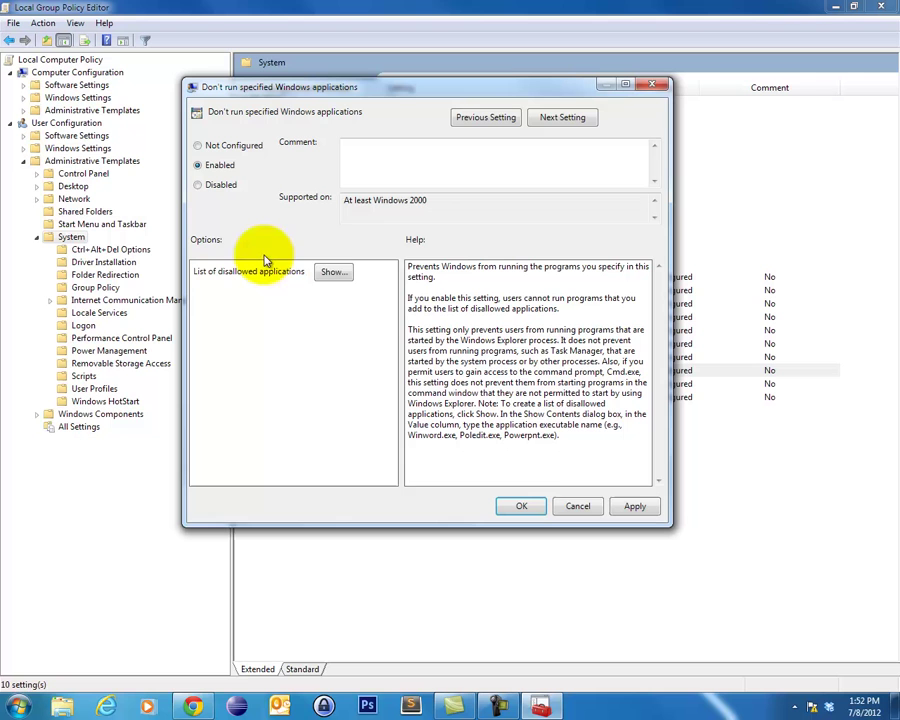
pyautogui.click(334, 273)
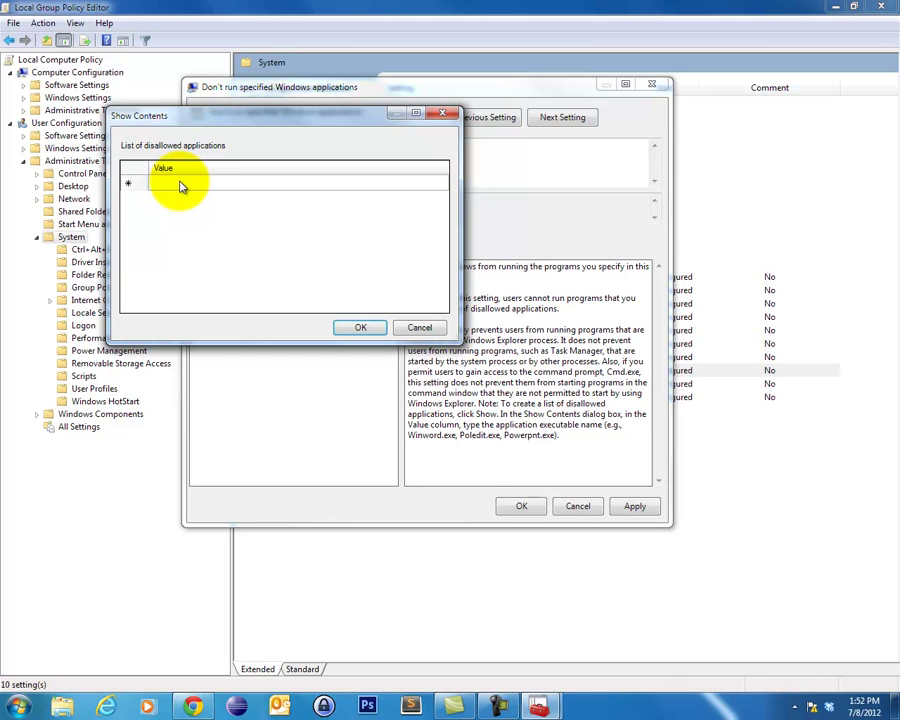
pyautogui.click(181, 186)
pyautogui.click(180, 185)
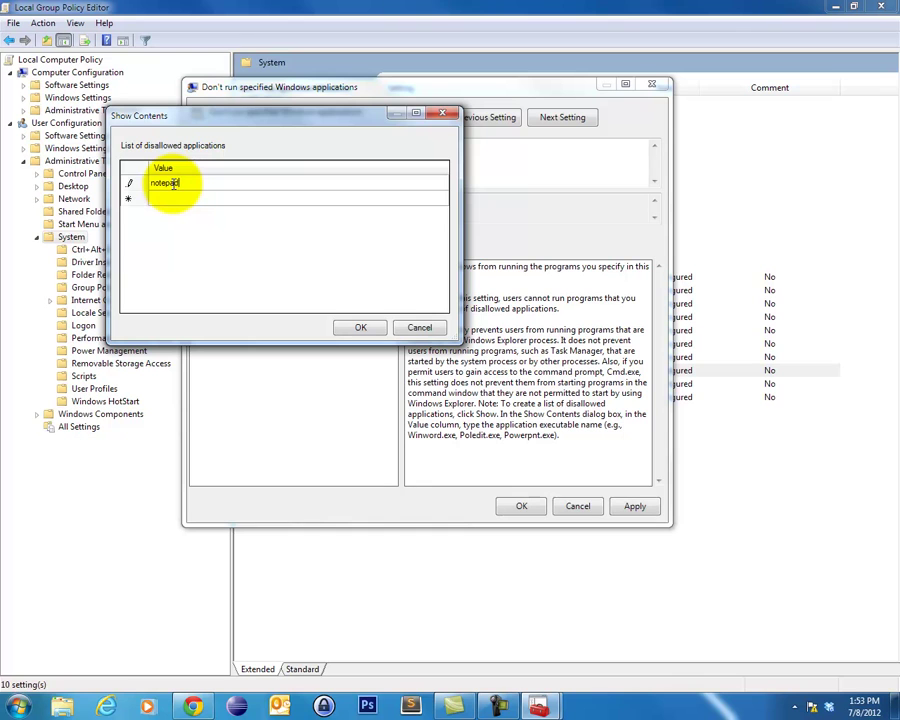
pyautogui.click(360, 327)
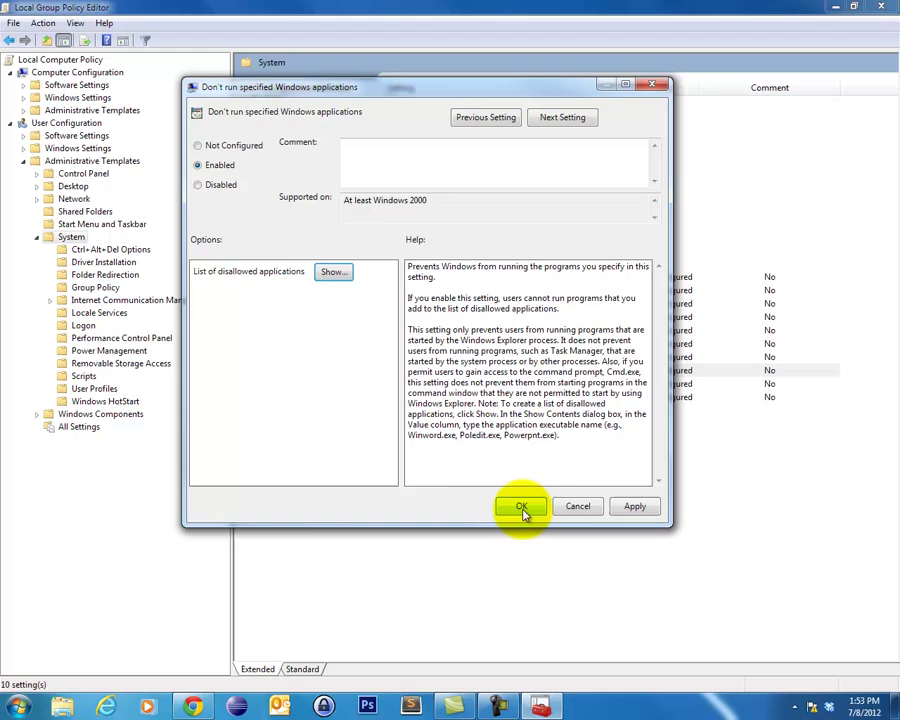
pyautogui.click(522, 509)
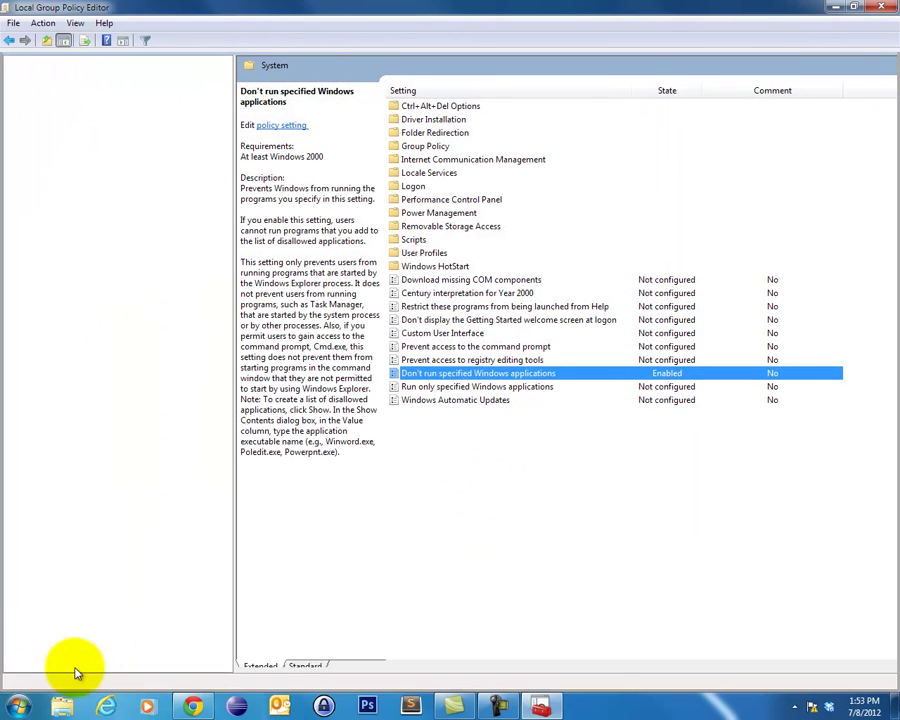
pyautogui.click(17, 710)
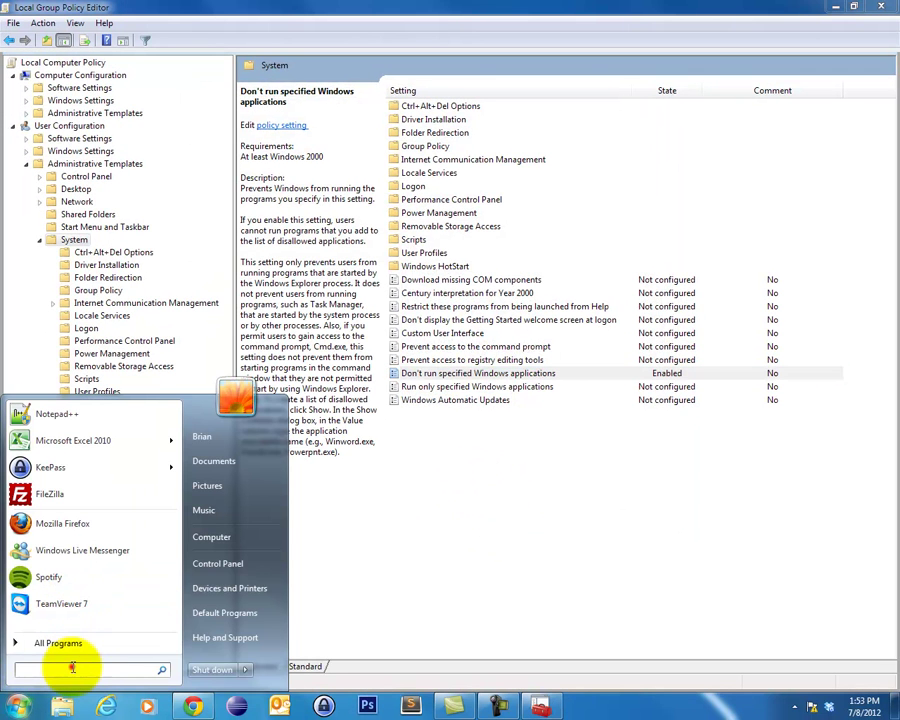
pyautogui.write('notepad')
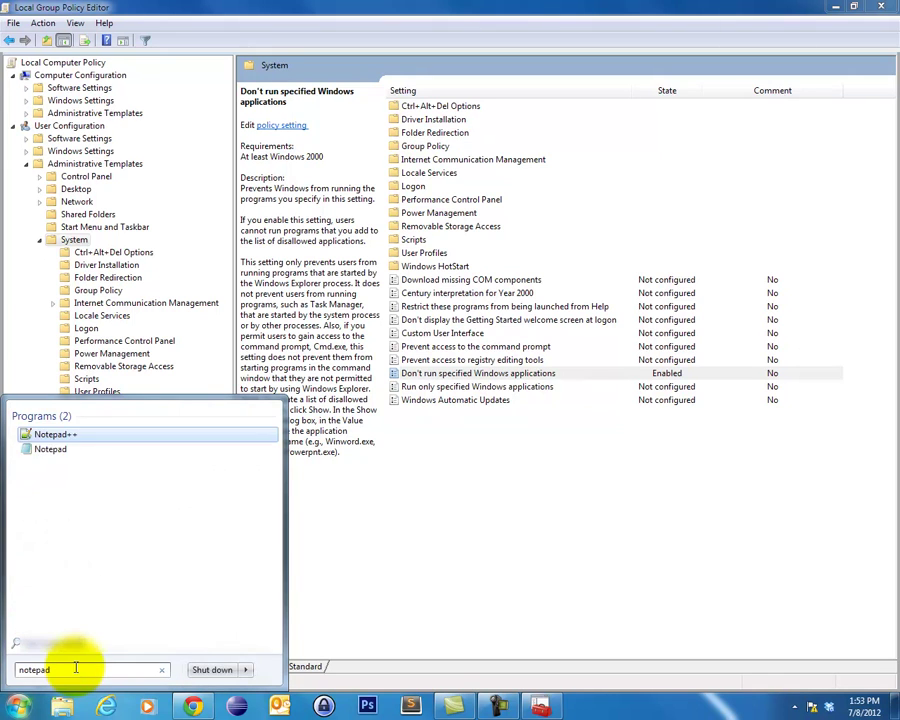
pyautogui.click(50, 450)
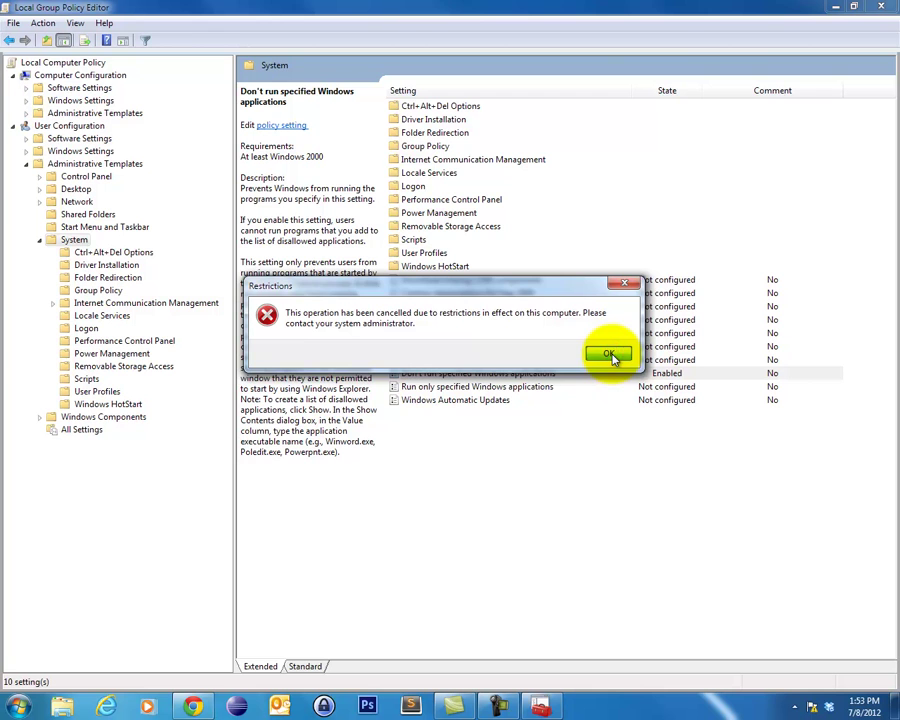
pyautogui.click(612, 356)
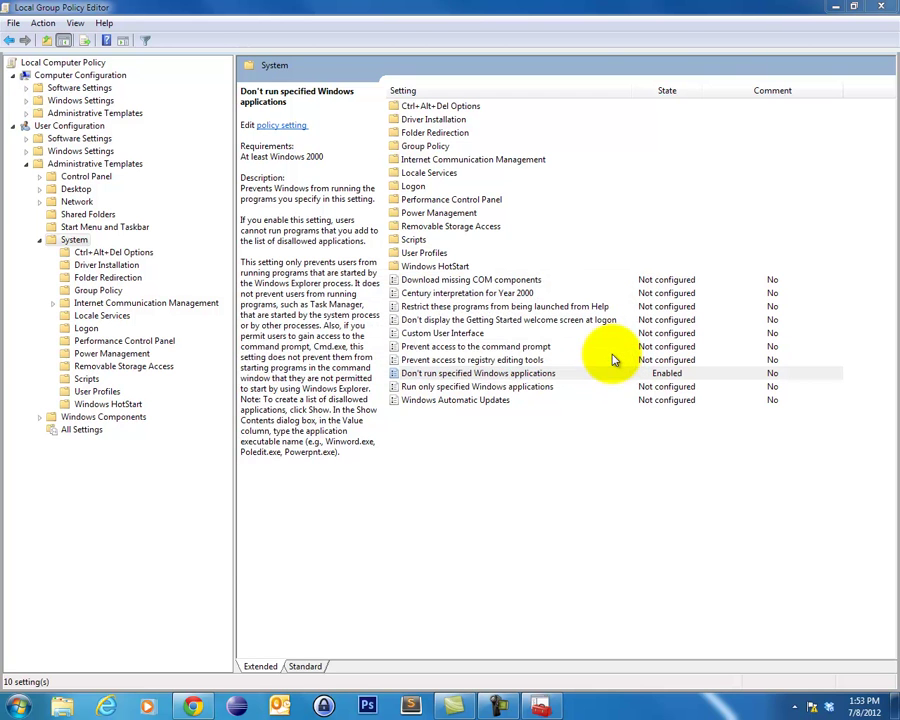
# Reopen the policy and try emptying its disallowed list, dismissing the no-entries warnings.
pyautogui.doubleClick(480, 374)
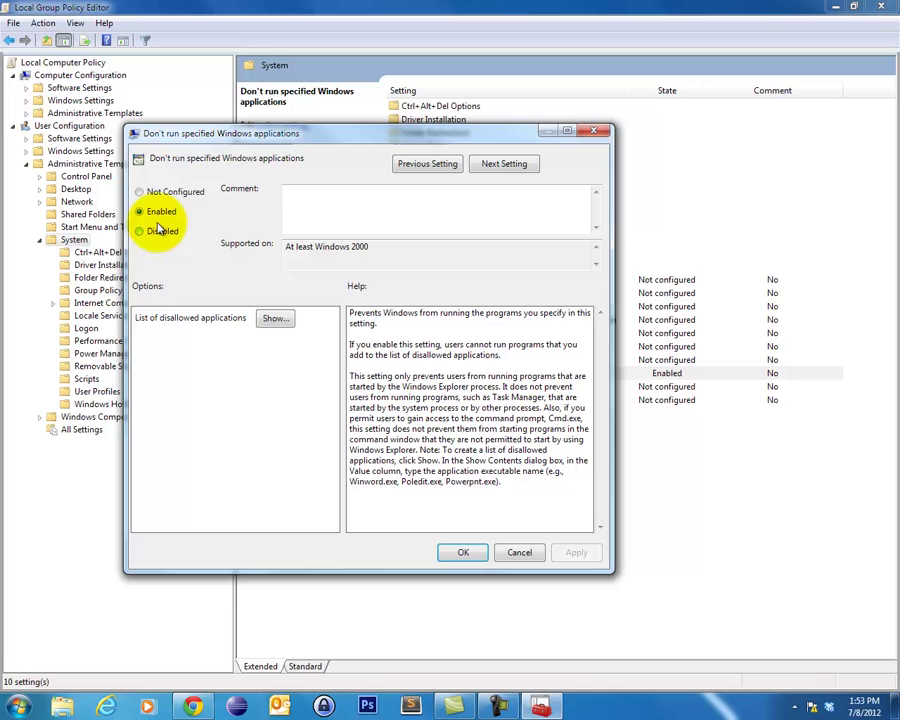
pyautogui.click(275, 317)
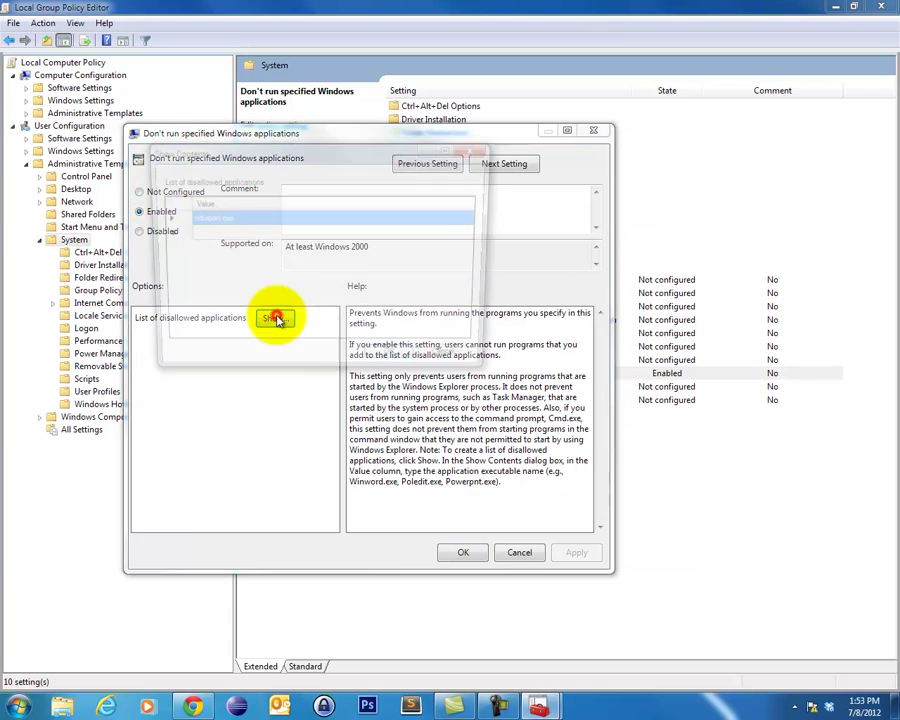
pyautogui.click(222, 226)
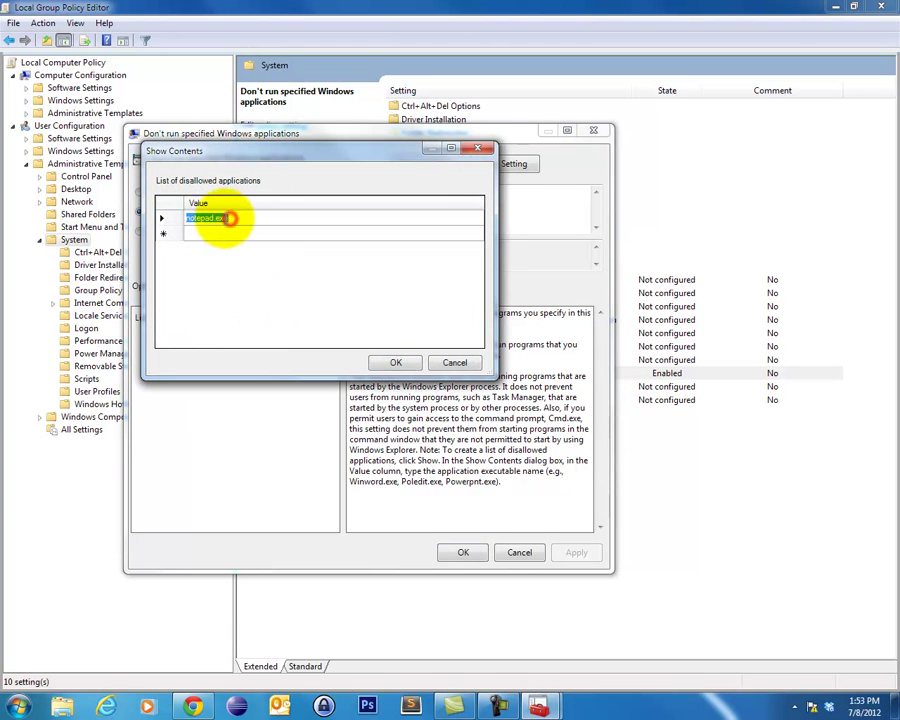
pyautogui.press('Delete')
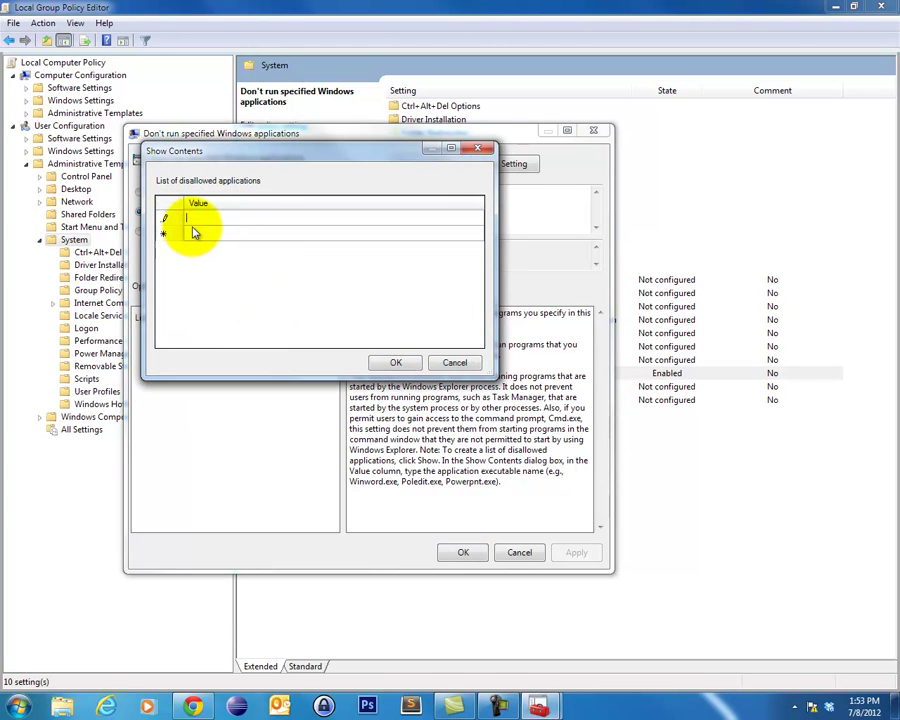
pyautogui.click(397, 362)
pyautogui.click(447, 303)
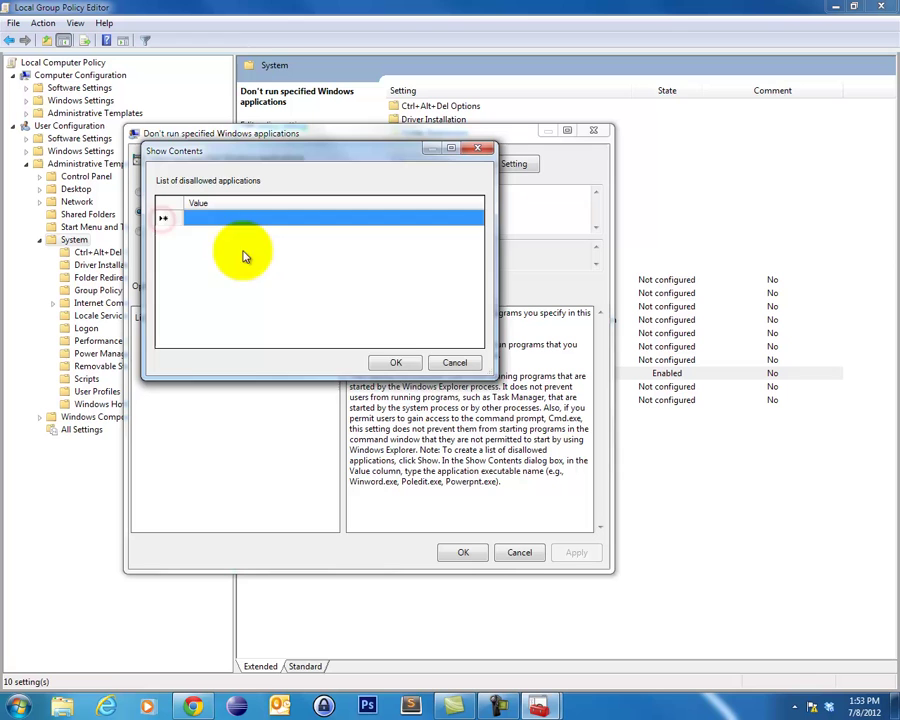
pyautogui.click(396, 362)
pyautogui.click(449, 297)
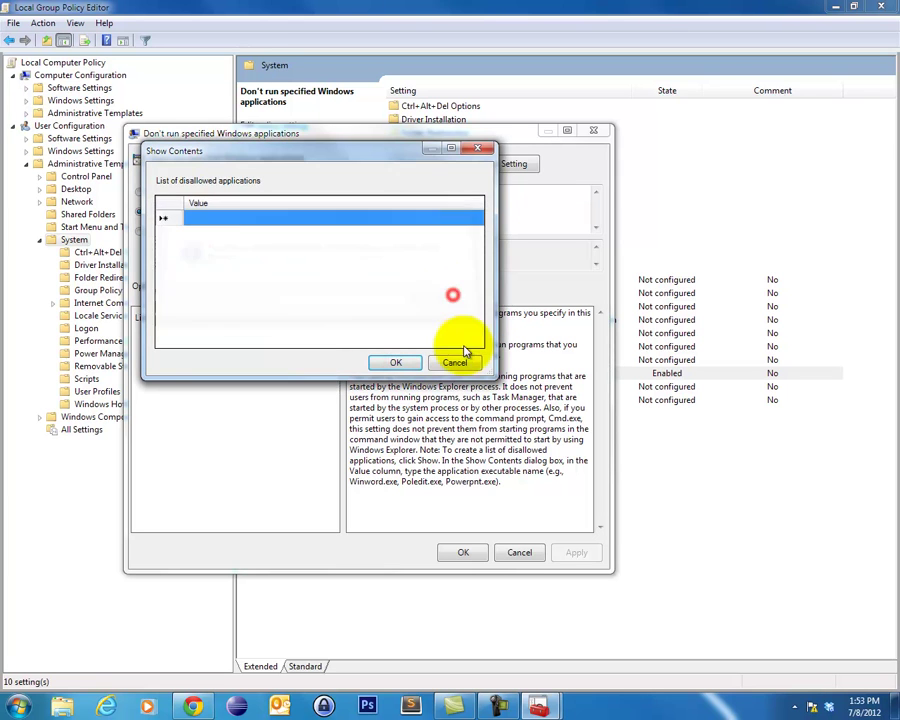
pyautogui.click(456, 364)
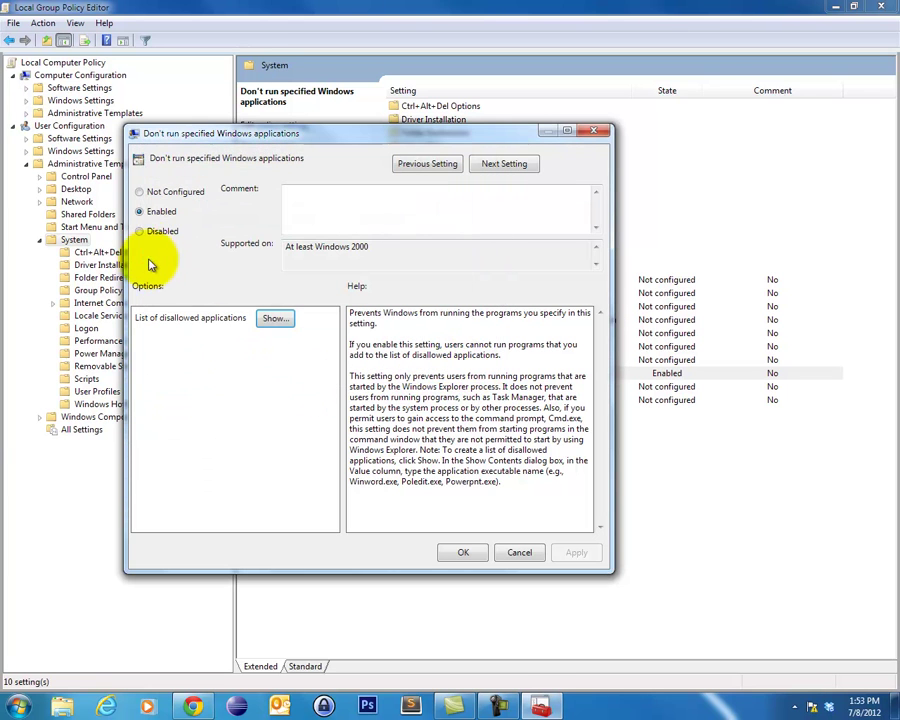
# Set Don't run specified Windows applications to Not Configured and apply it.
pyautogui.click(168, 193)
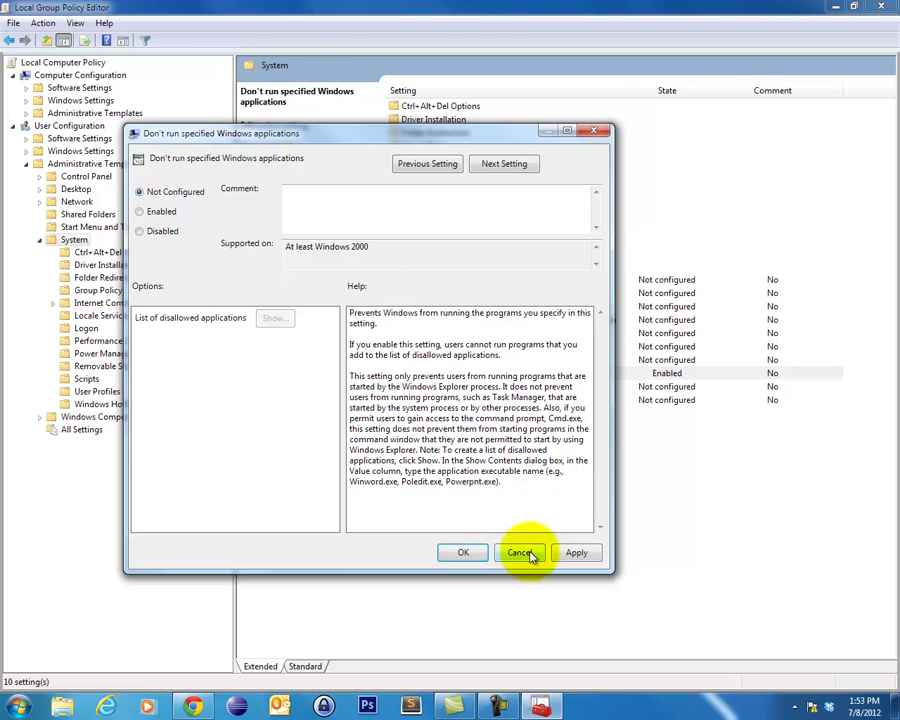
pyautogui.click(575, 553)
pyautogui.click(462, 553)
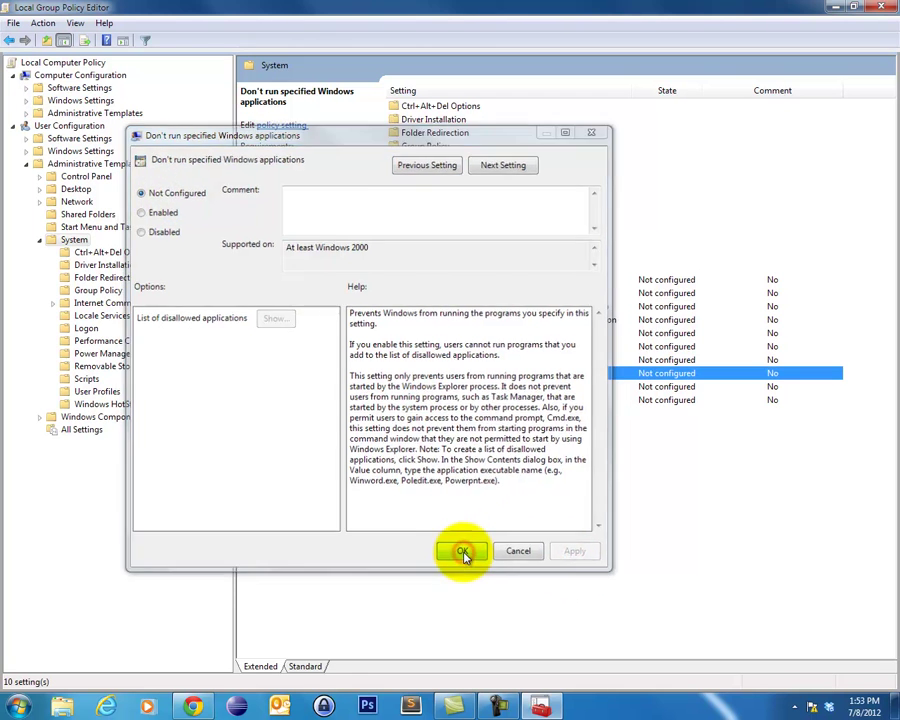
# Confirm Notepad launches from the Start menu, then close Notepad and the Group Policy Editor.
pyautogui.click(20, 706)
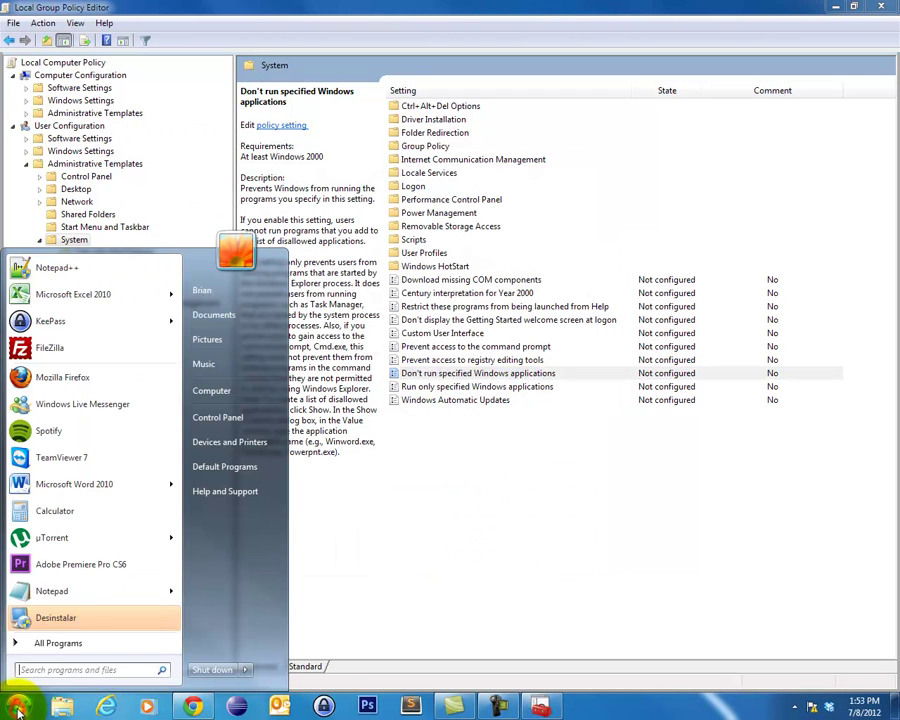
pyautogui.click(61, 592)
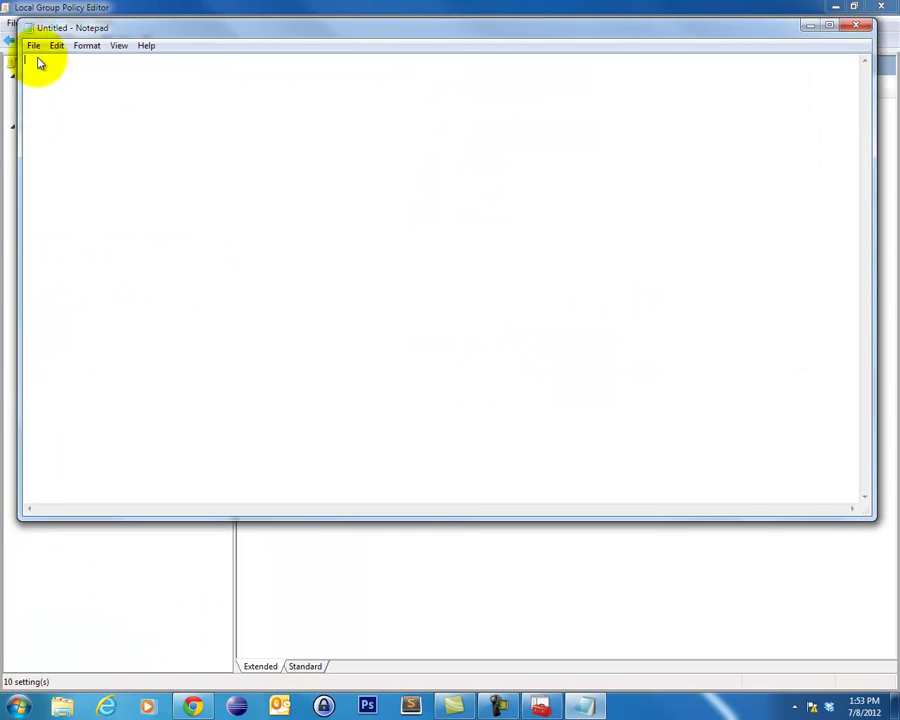
pyautogui.click(30, 29)
pyautogui.click(30, 29)
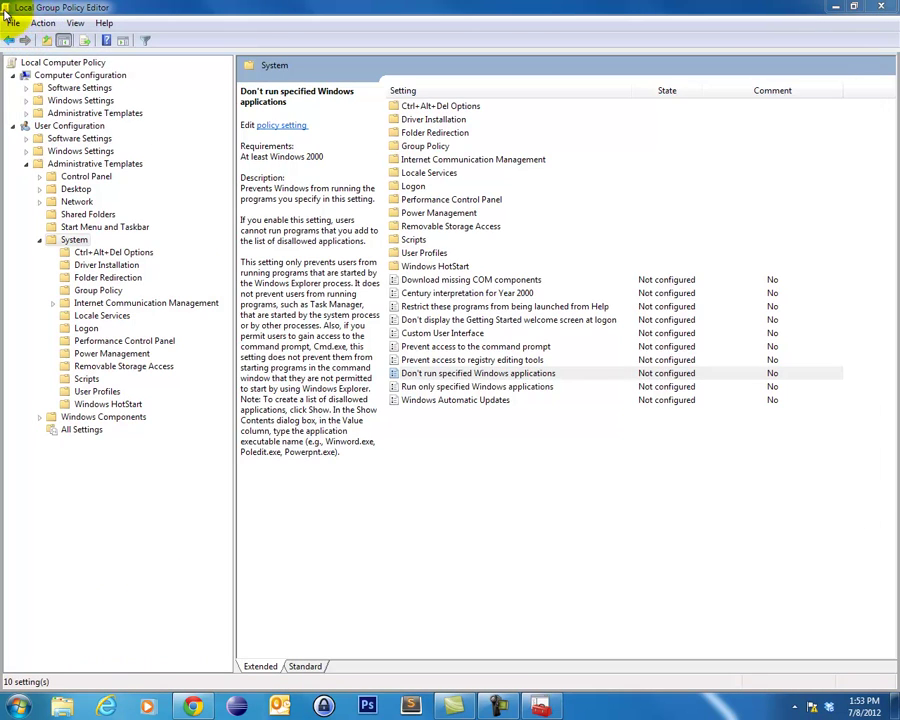
pyautogui.doubleClick(8, 9)
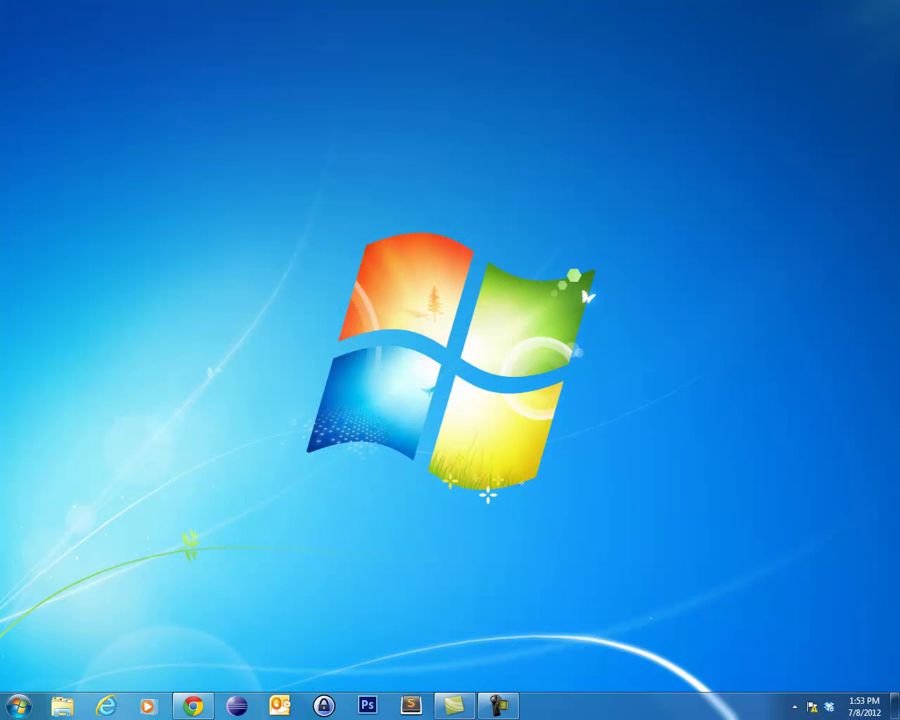